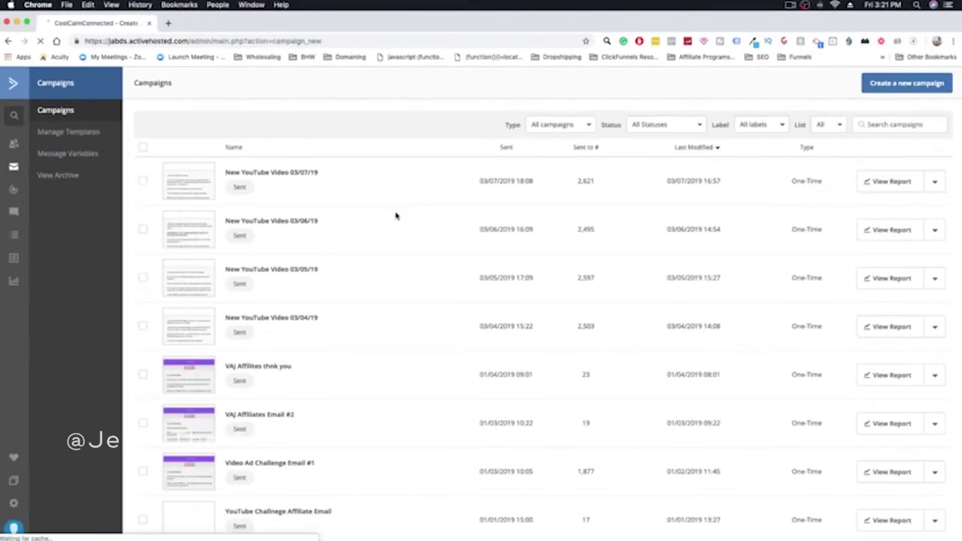
Name the campaign 'New YouTube Video 03/08/19' by reusing the earlier name and changing its date.
text(New YouTube Video 03/04/19)
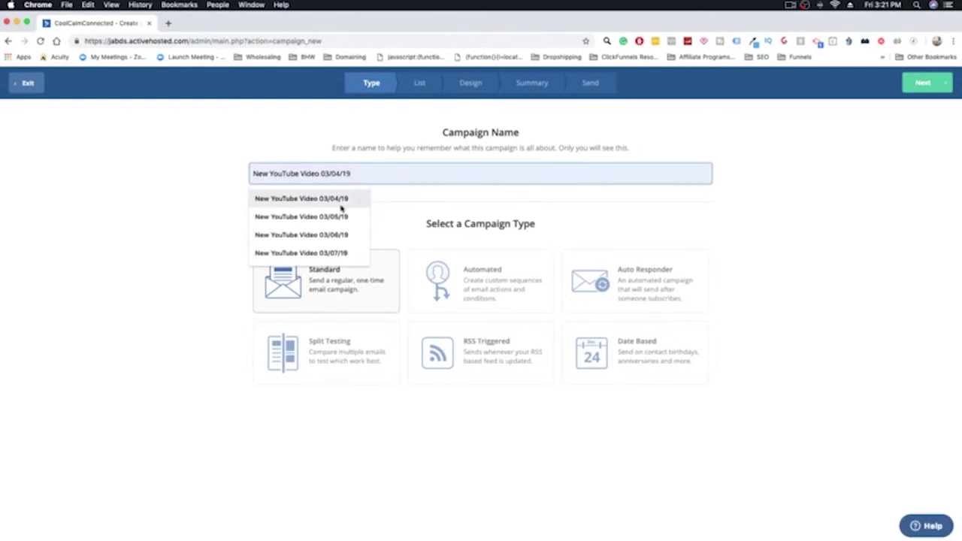
click(341, 198)
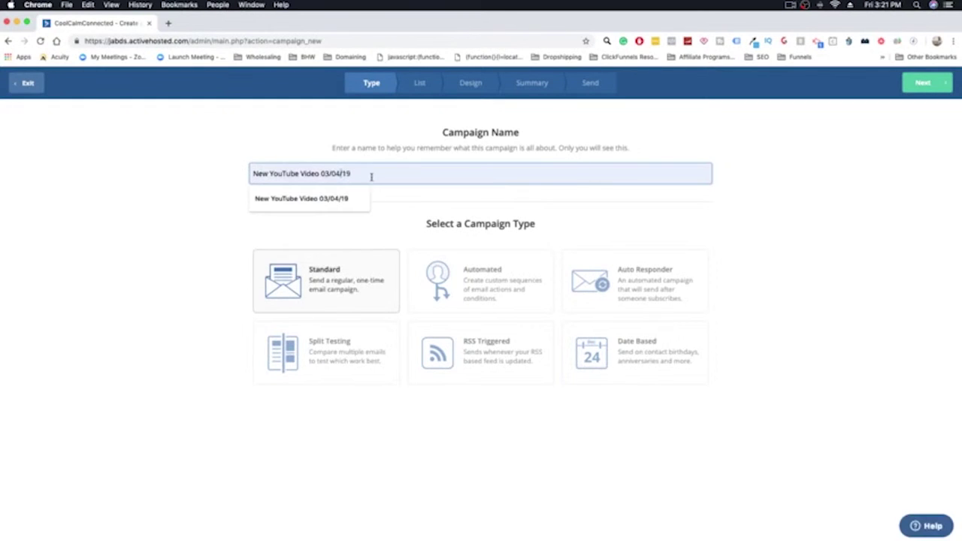
click(345, 173)
key(BackSpace)
key(BackSpace)
key(BackSpace)
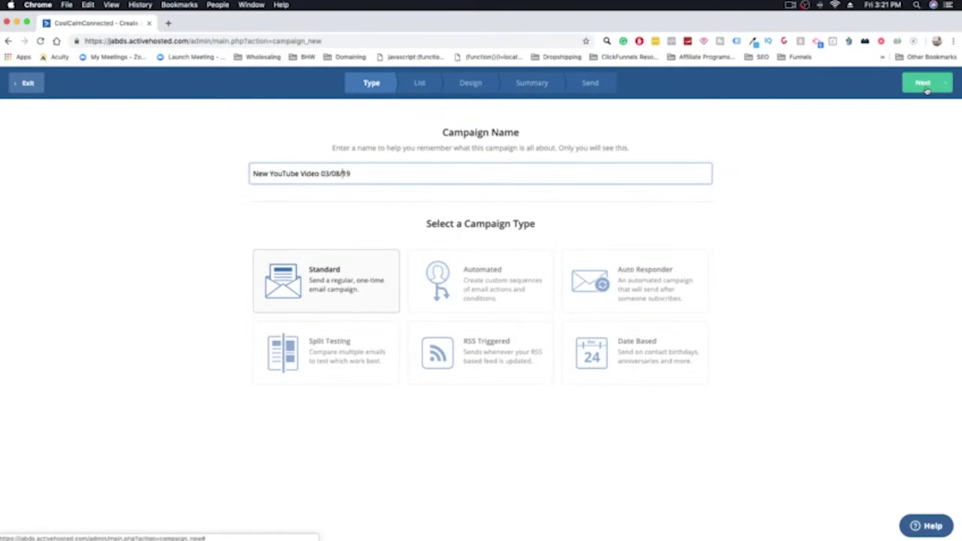
Send the campaign to the 1-Hour Coaching Call List and move on to template selection.
click(927, 87)
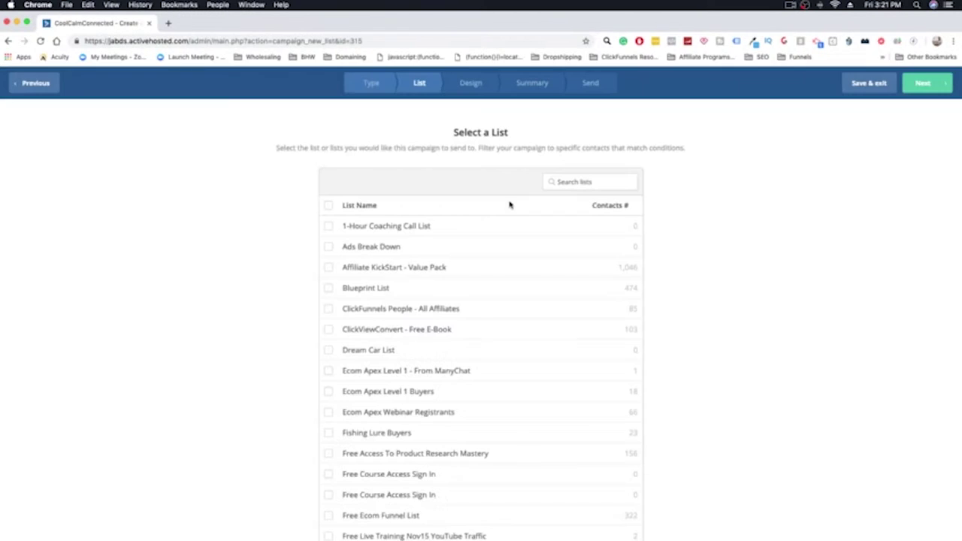
scroll(413, 230, down, 3)
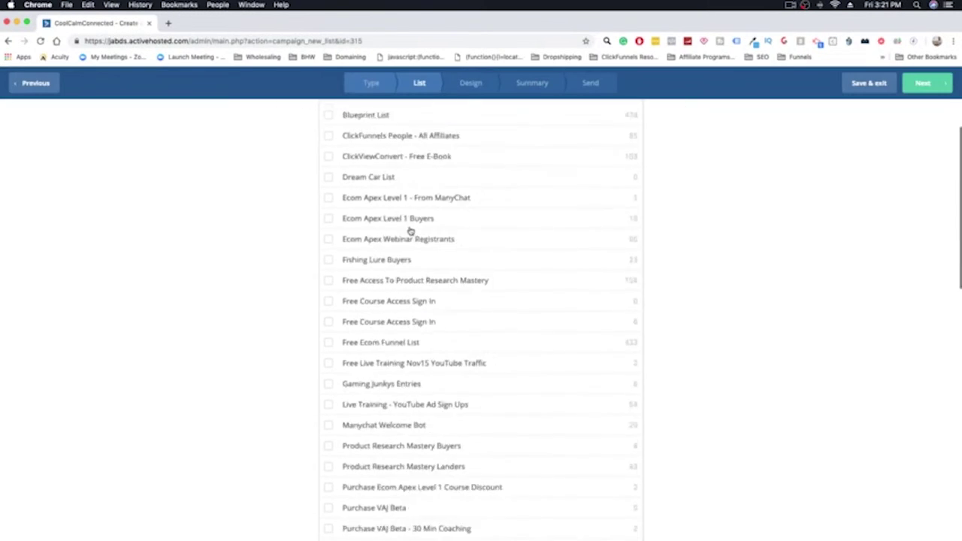
scroll(348, 224, up, 3)
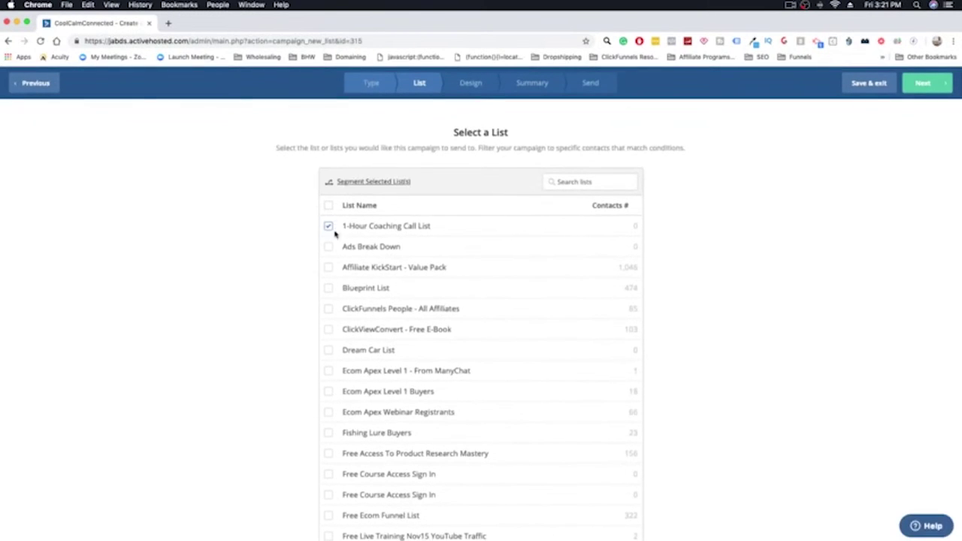
click(921, 84)
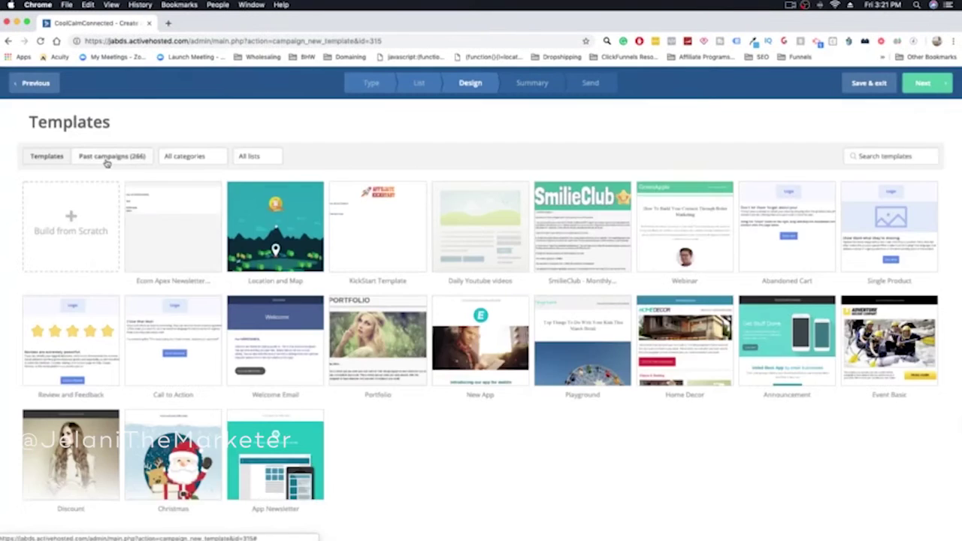
Base the email on a past New YouTube Video campaign, enter a subject, and open it in the designer.
click(106, 157)
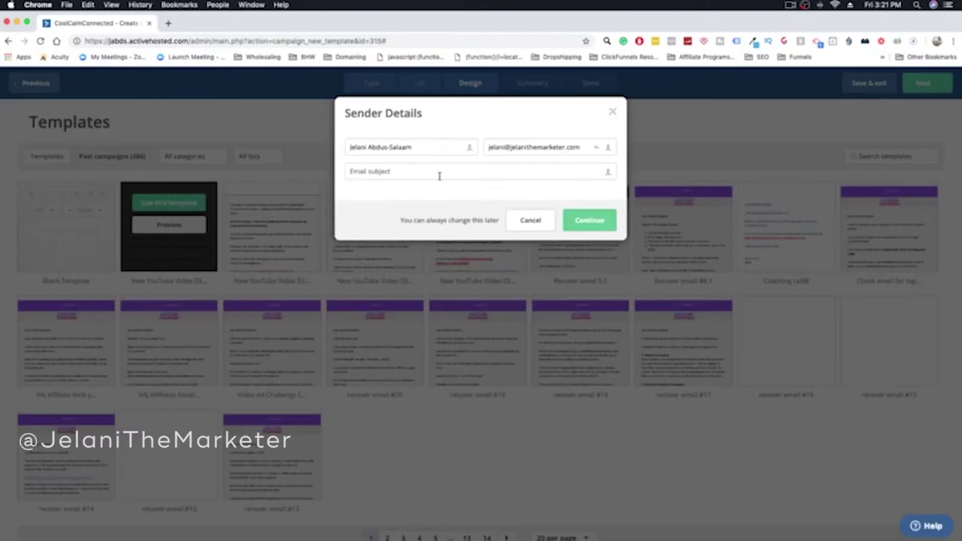
click(439, 172)
text(Test)
click(614, 219)
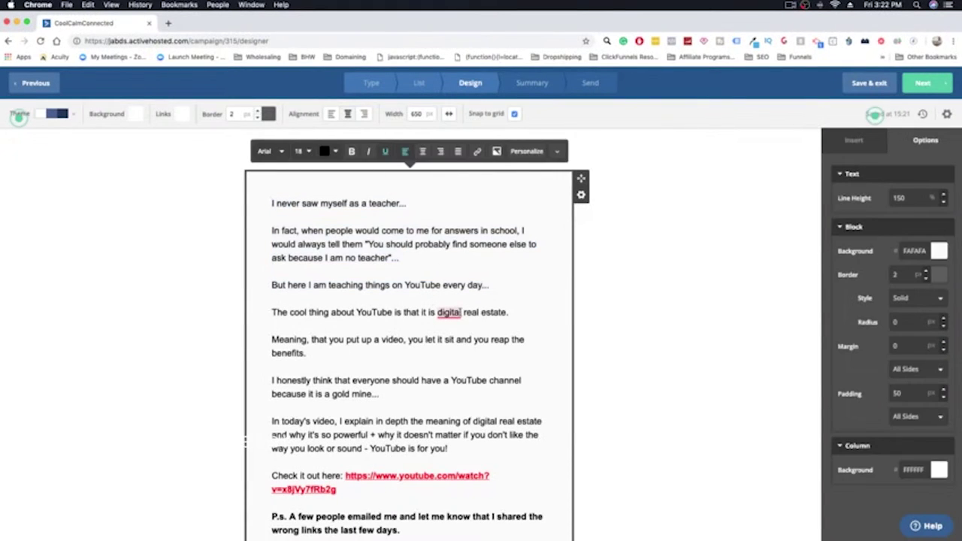
right_click(460, 312)
click(493, 233)
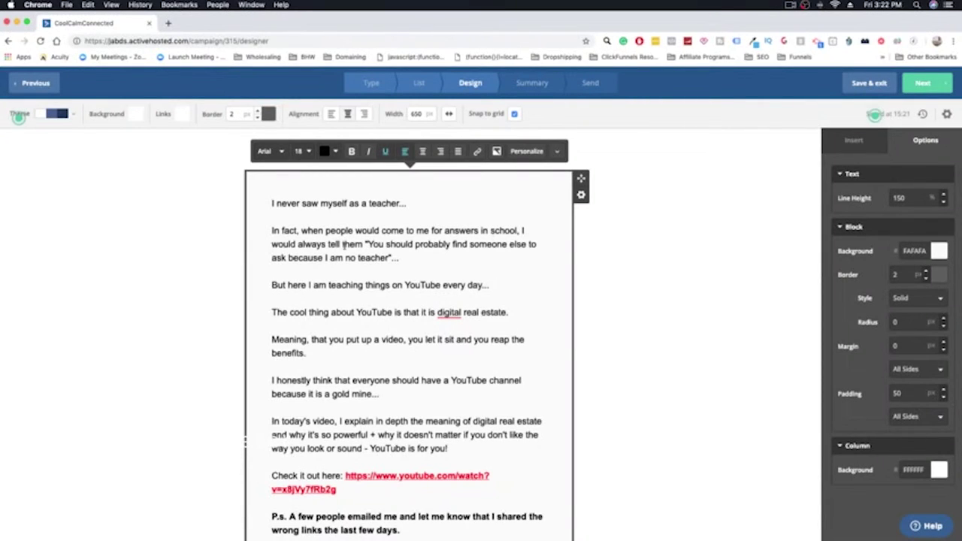
scroll(418, 325, down, 1)
scroll(406, 316, down, 1)
scroll(391, 301, down, 3)
scroll(371, 282, down, 1)
scroll(371, 282, down, 3)
scroll(371, 282, down, 2)
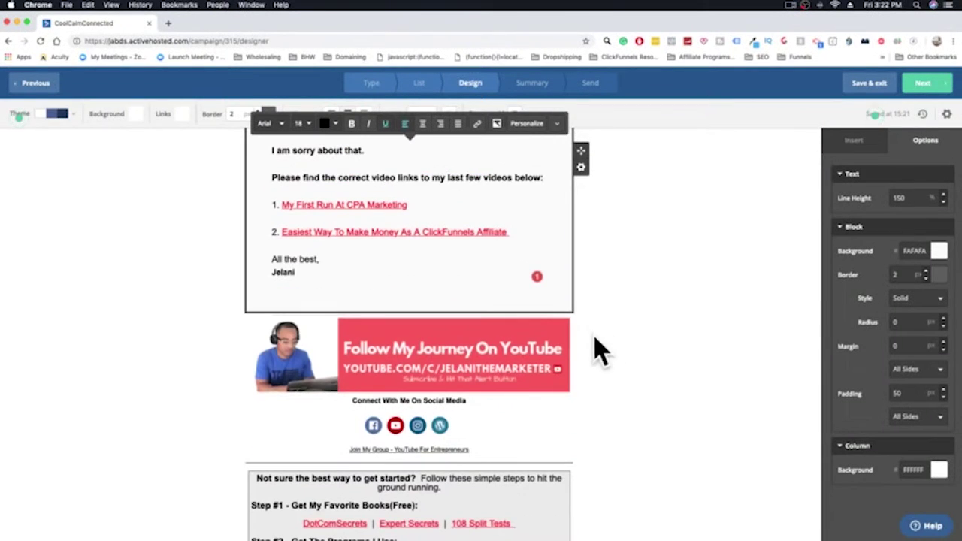
scroll(597, 338, down, 3)
scroll(598, 336, down, 2)
scroll(597, 336, up, 2)
click(505, 212)
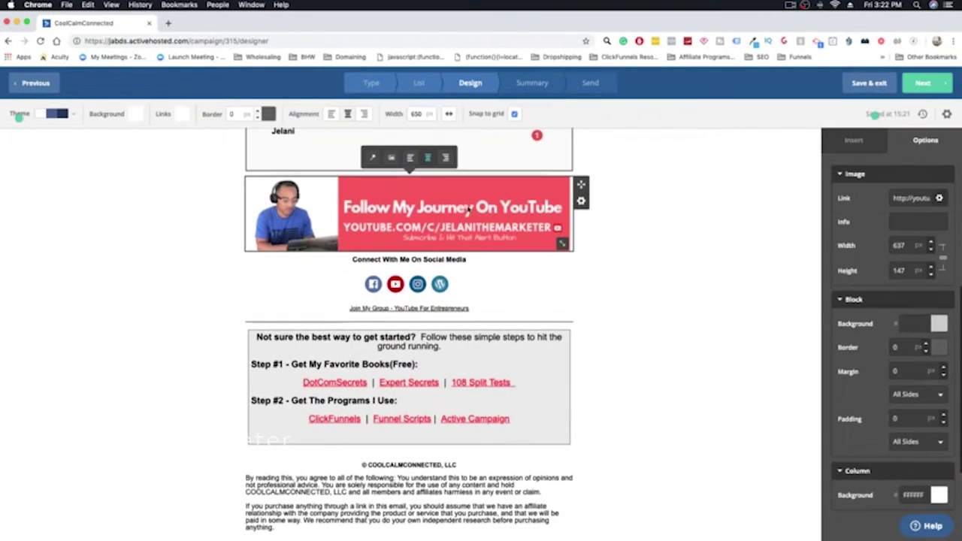
click(401, 259)
click(394, 328)
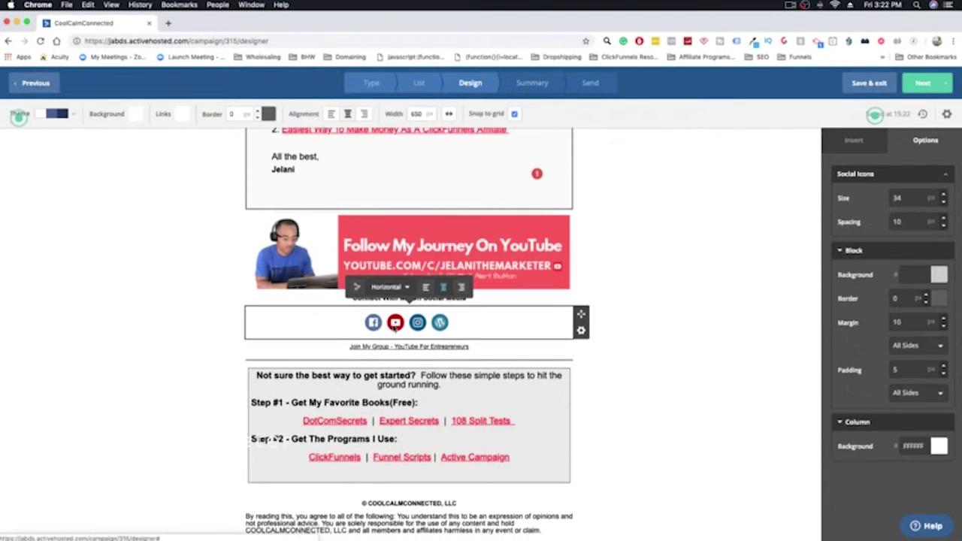
click(363, 348)
click(327, 400)
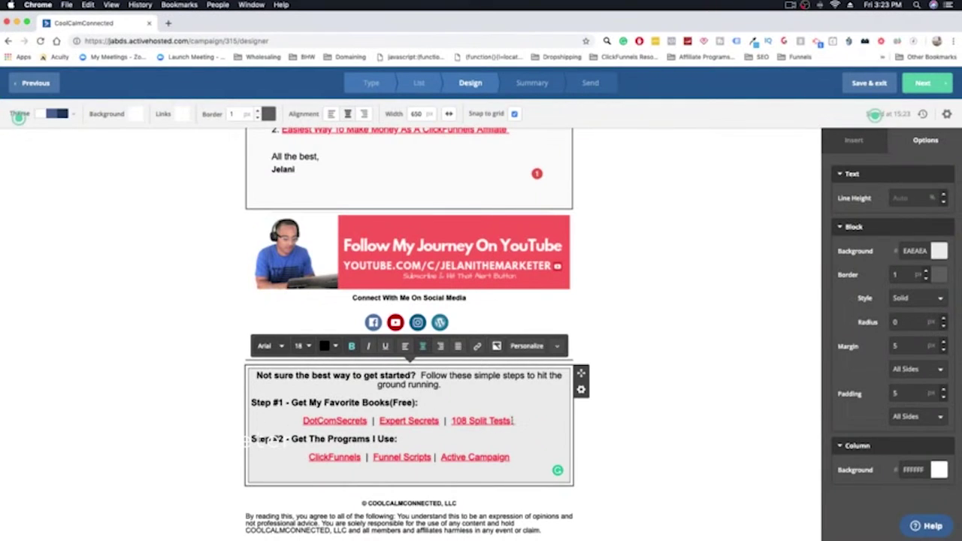
click(642, 449)
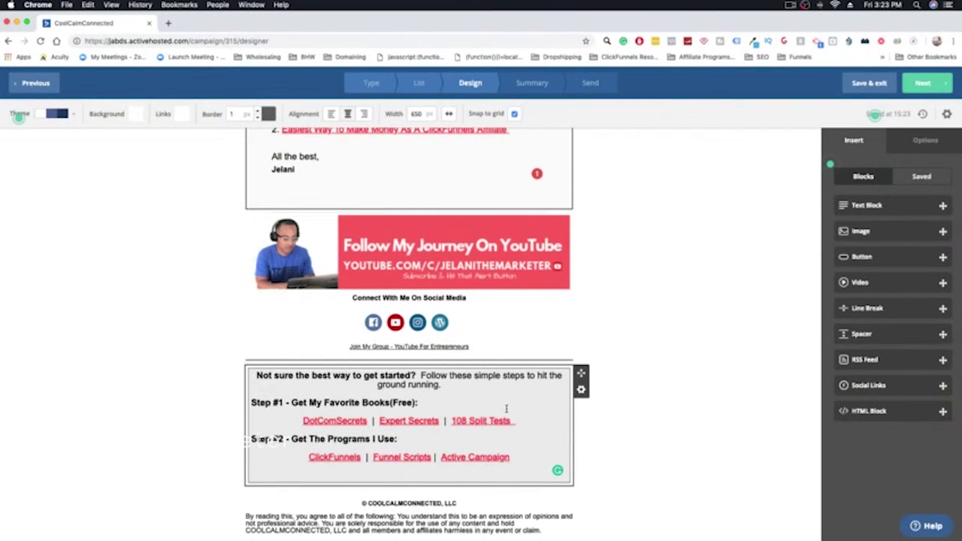
scroll(532, 401, down, 3)
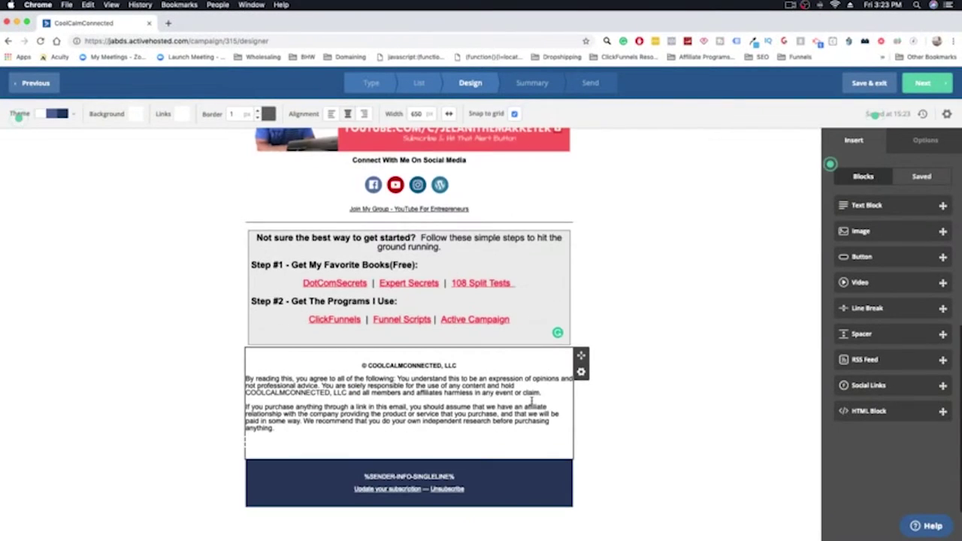
scroll(530, 401, up, 4)
scroll(529, 401, up, 2)
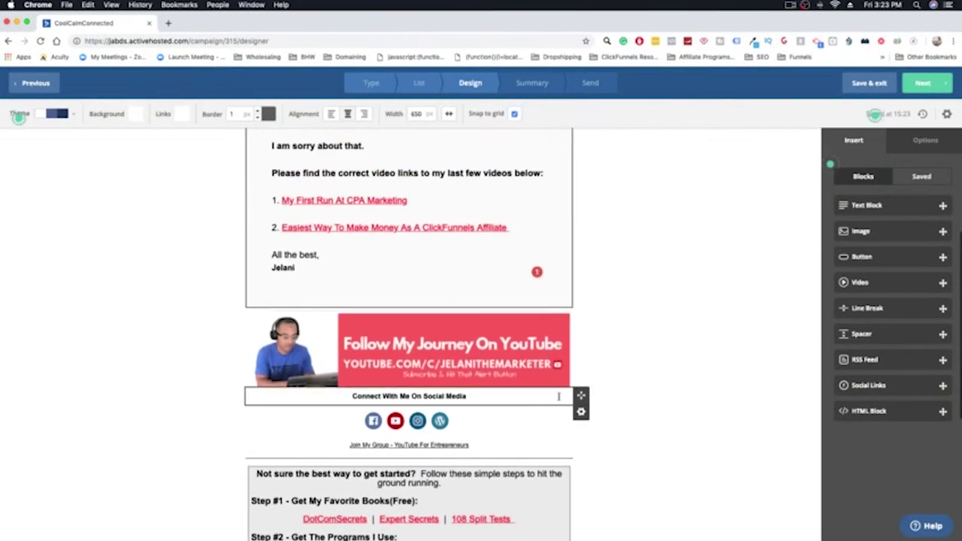
click(494, 357)
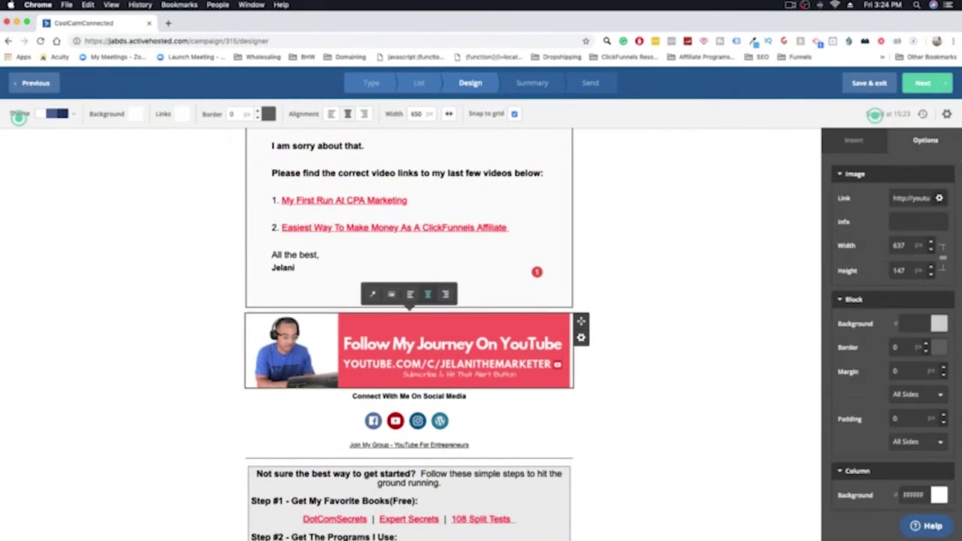
click(894, 198)
drag(890, 198, 927, 199)
click(918, 198)
triple_click(929, 198)
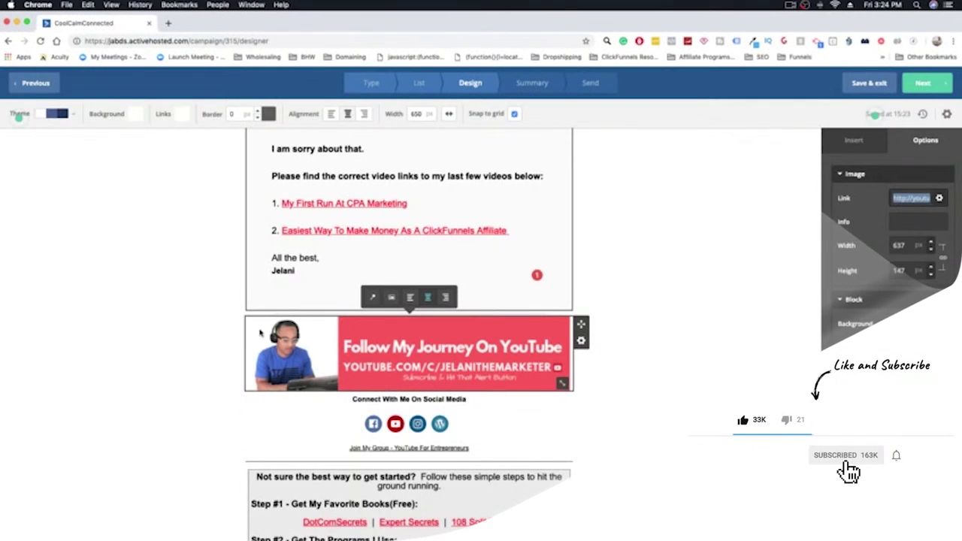
click(630, 375)
click(420, 399)
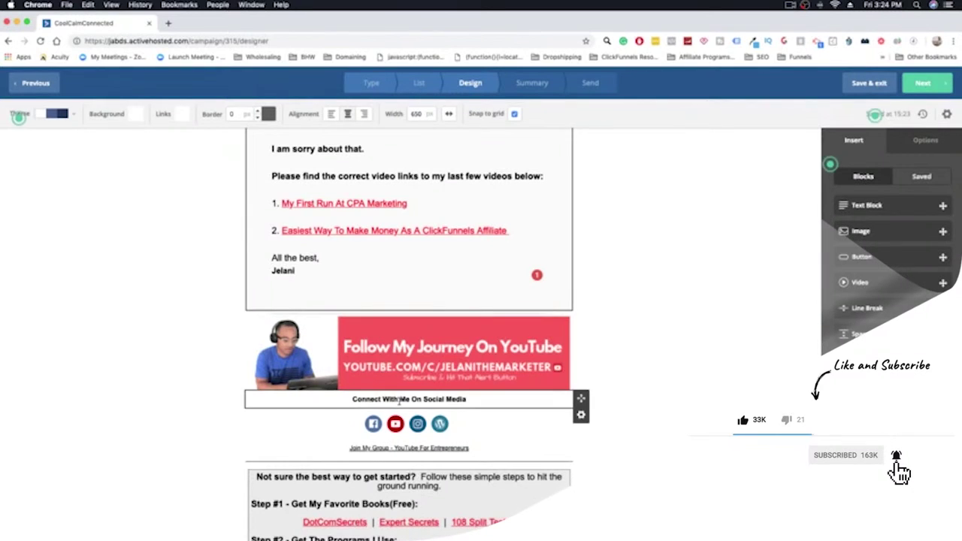
click(571, 412)
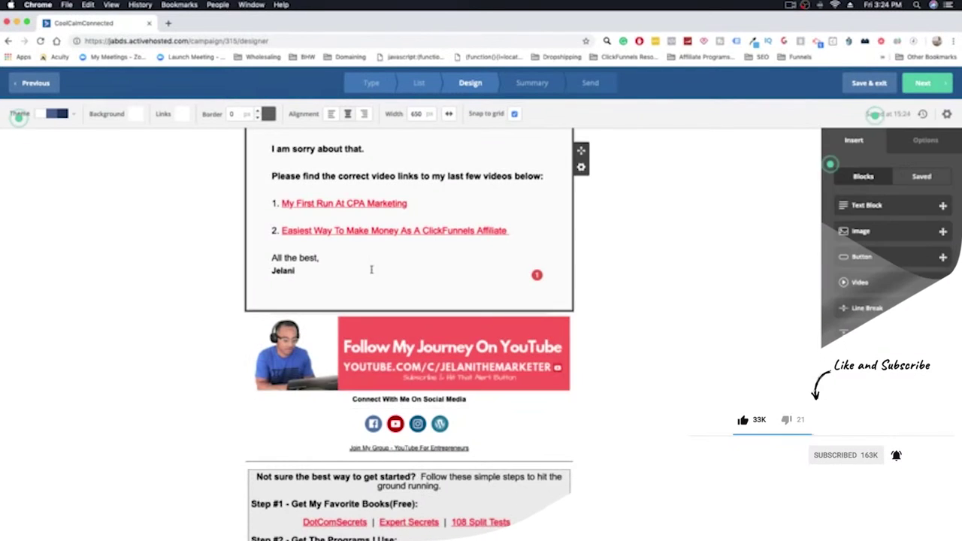
click(912, 145)
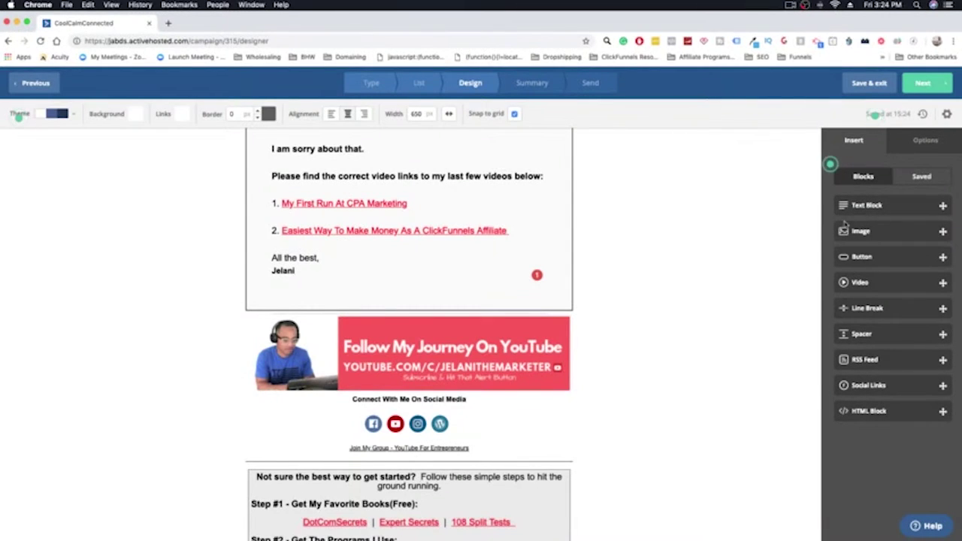
Add a text block under the YouTube banner, then delete it while still empty.
drag(874, 211, 410, 410)
click(534, 426)
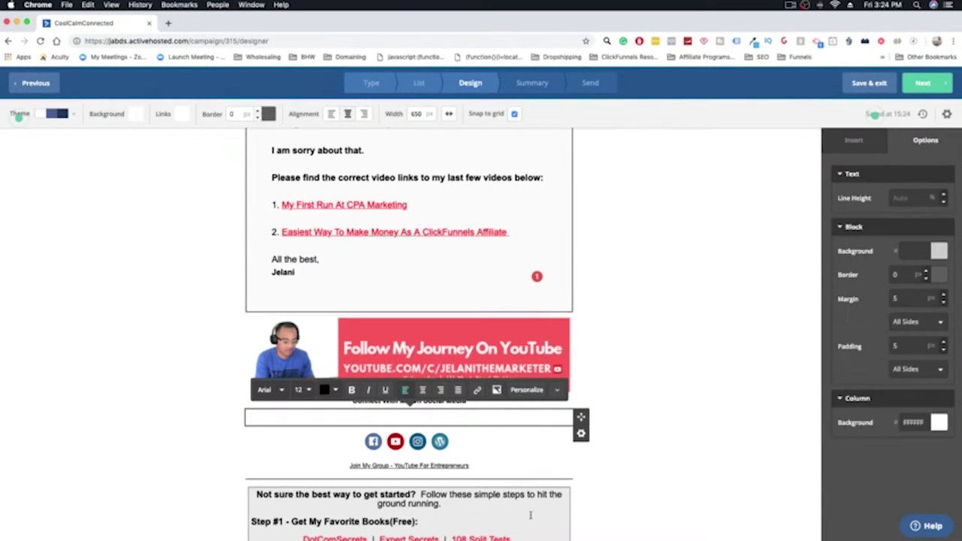
click(581, 434)
click(522, 415)
click(565, 419)
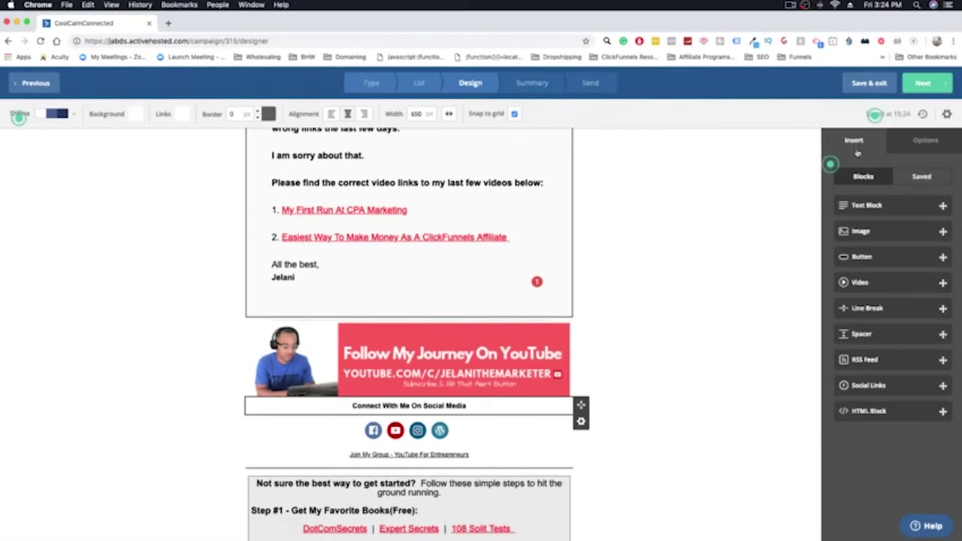
Add a full social links block above the social icons, then delete it again.
click(456, 433)
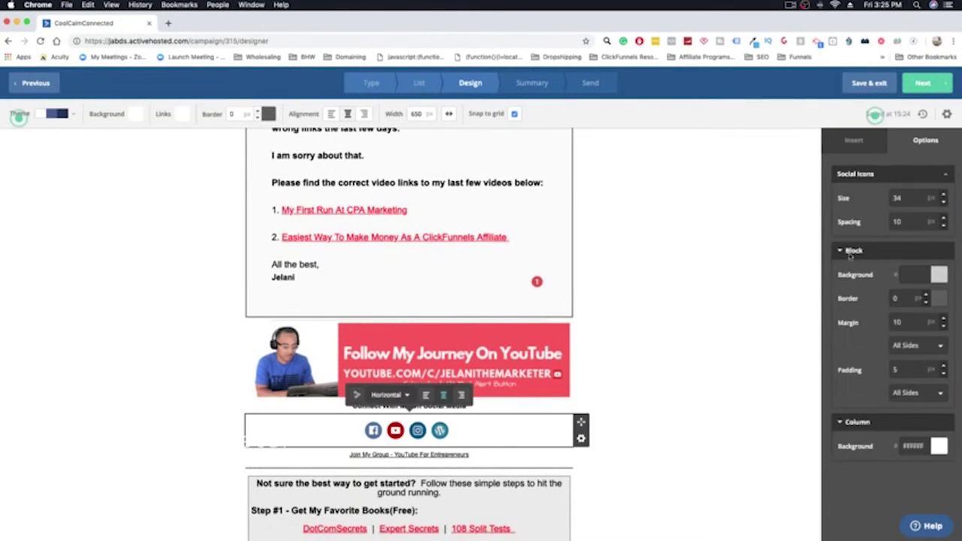
click(867, 142)
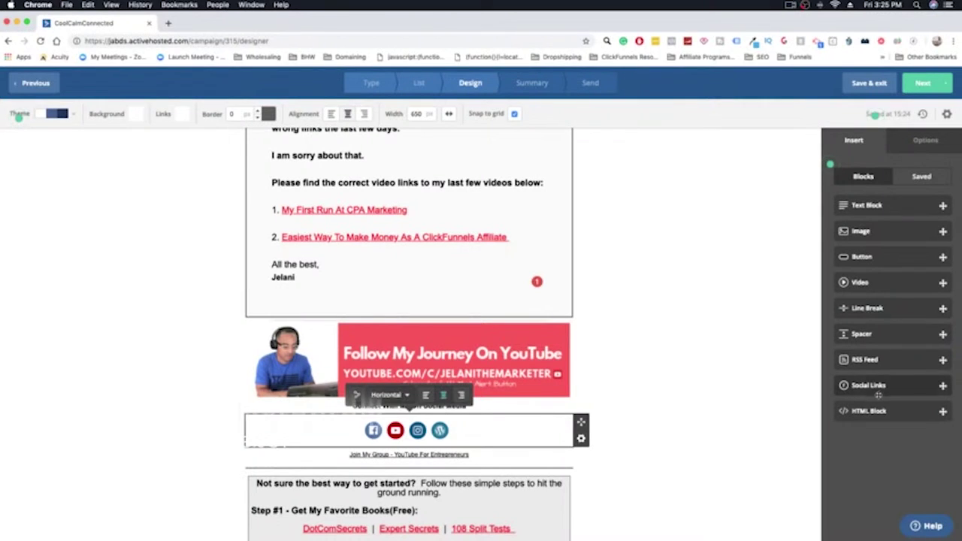
drag(883, 386, 434, 426)
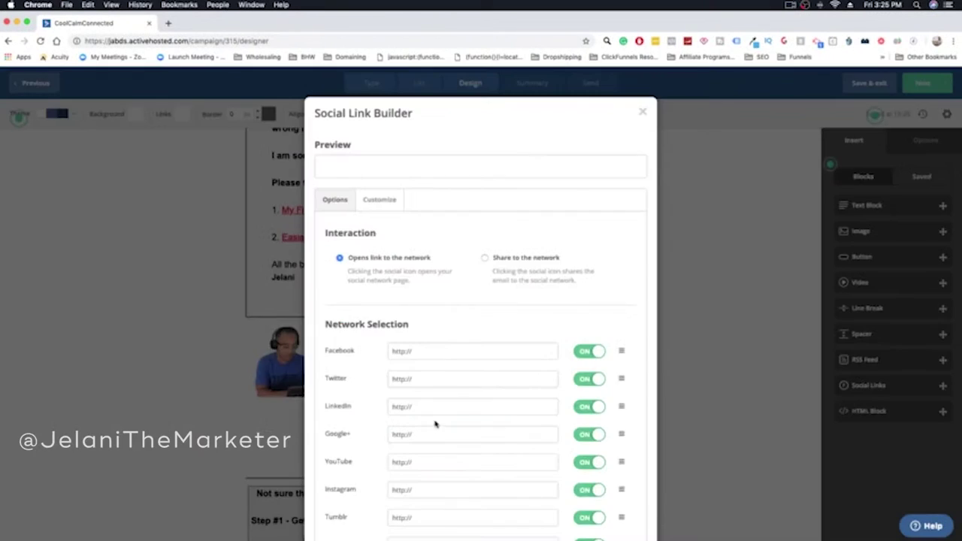
click(376, 214)
click(327, 216)
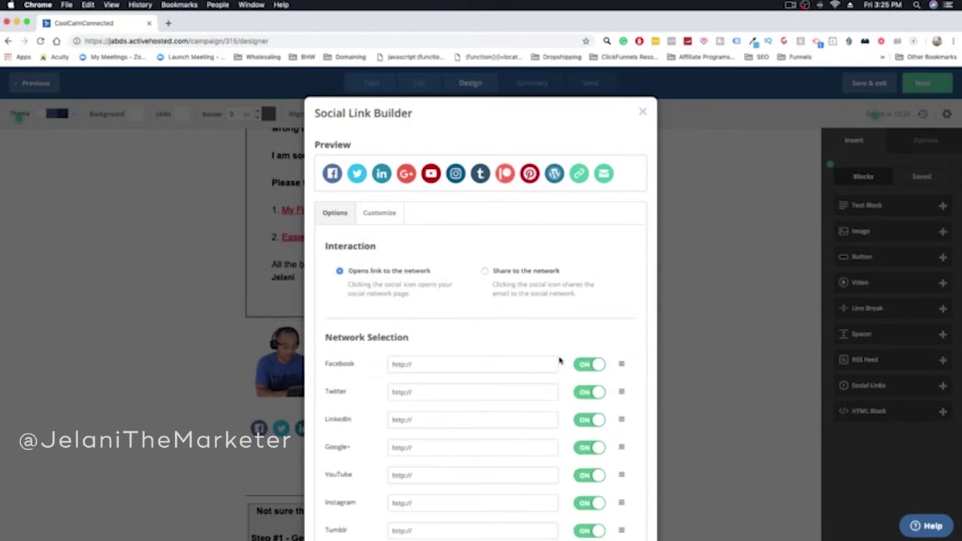
scroll(557, 358, down, 5)
scroll(621, 307, up, 5)
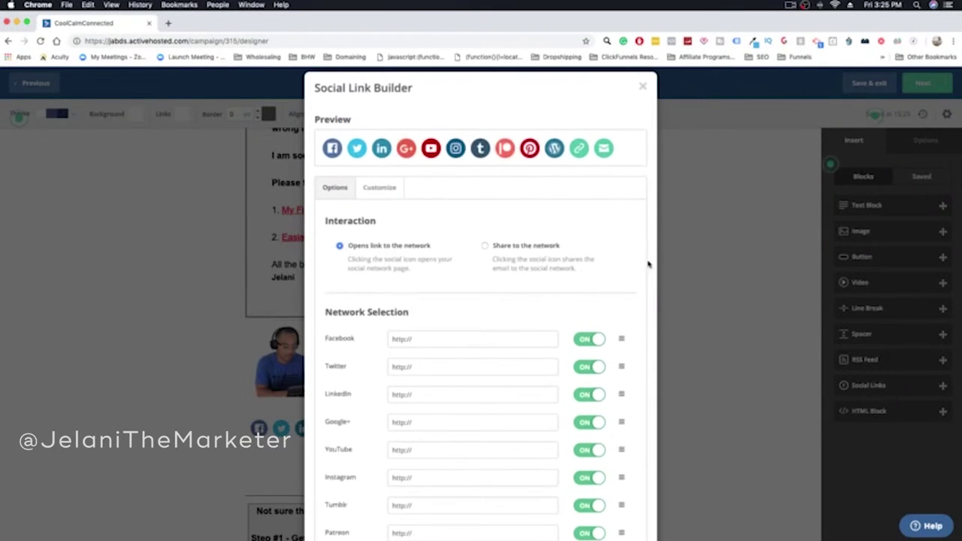
click(643, 87)
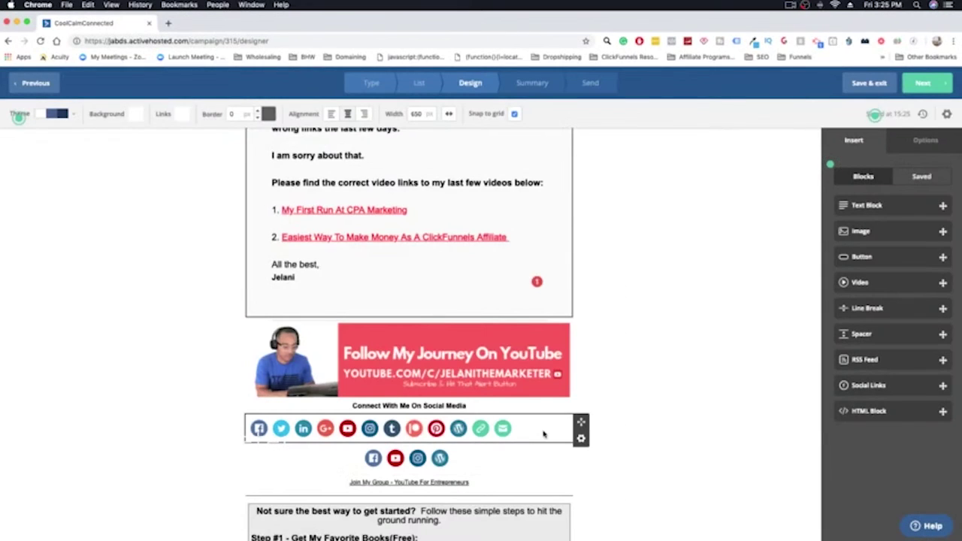
click(579, 439)
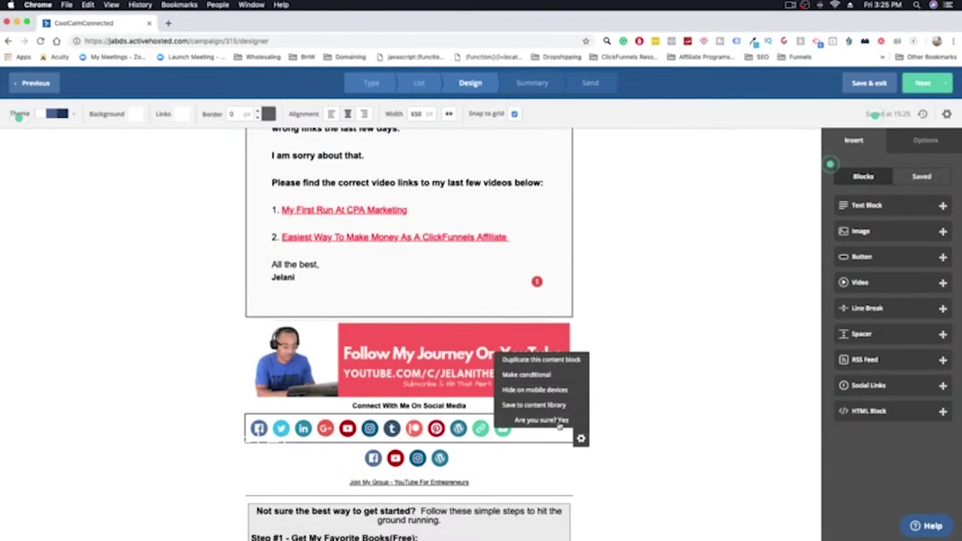
click(548, 422)
Scroll down to the getting-started text block, select it, then deselect it.
scroll(601, 420, up, 5)
scroll(602, 420, up, 3)
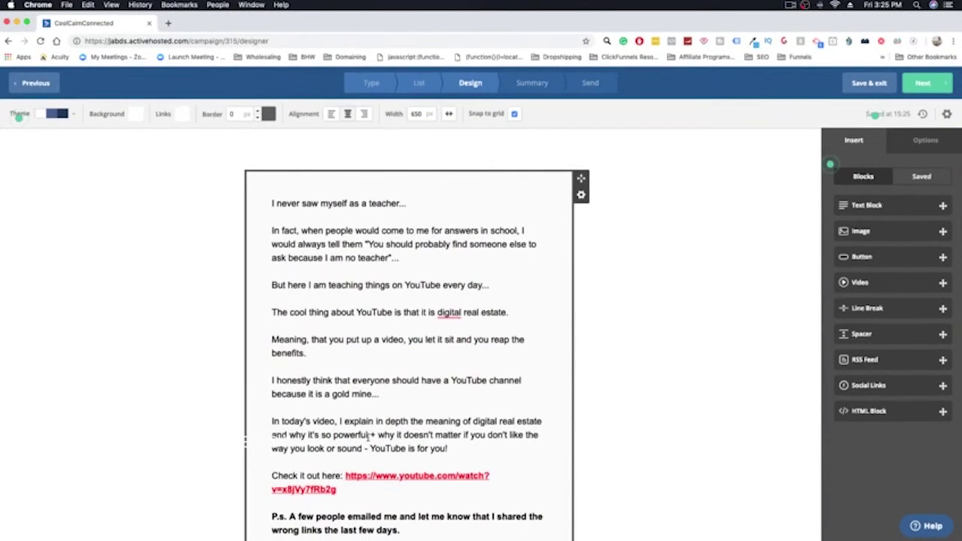
scroll(364, 435, down, 3)
scroll(364, 434, down, 1)
scroll(363, 434, down, 5)
scroll(363, 434, down, 3)
scroll(364, 434, down, 1)
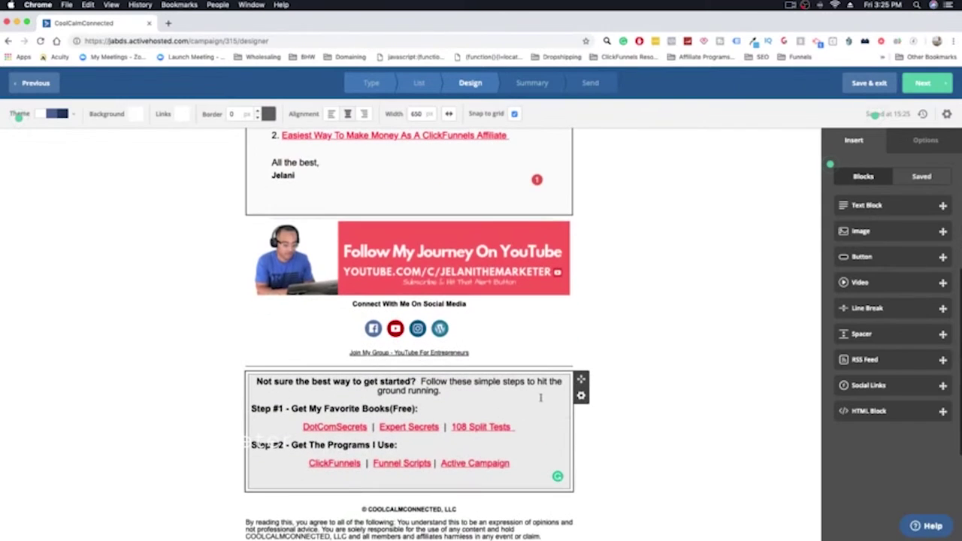
click(448, 488)
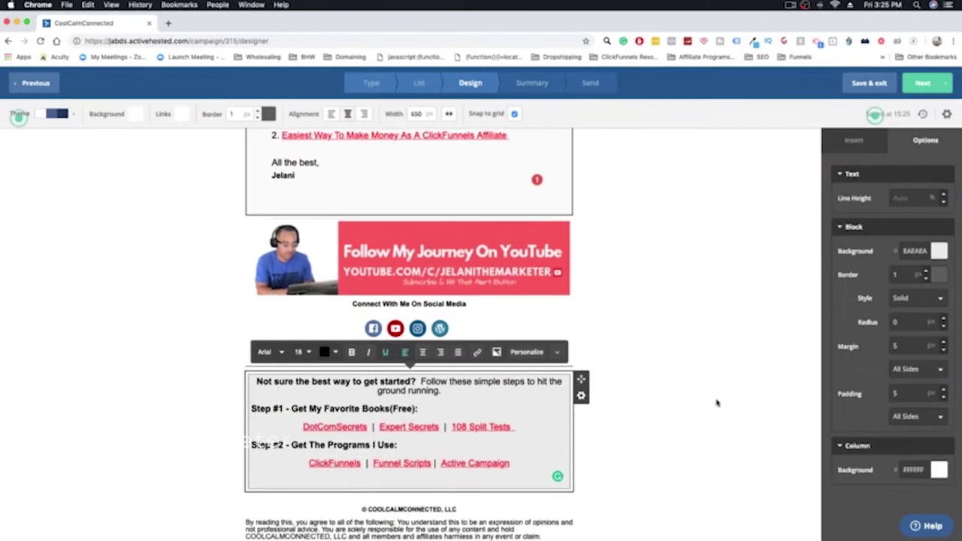
click(653, 434)
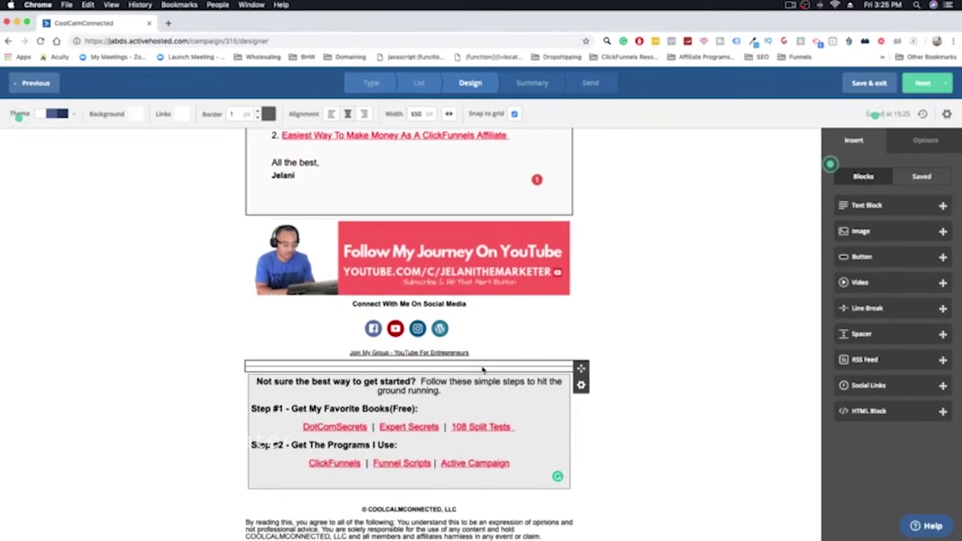
Add a text block below the getting-started box with a centered 'Want to learn YouTube Ads?' and the challenge lines.
mouse_move(878, 205)
mouse_down()
mouse_move(436, 367)
mouse_move(481, 496)
mouse_up()
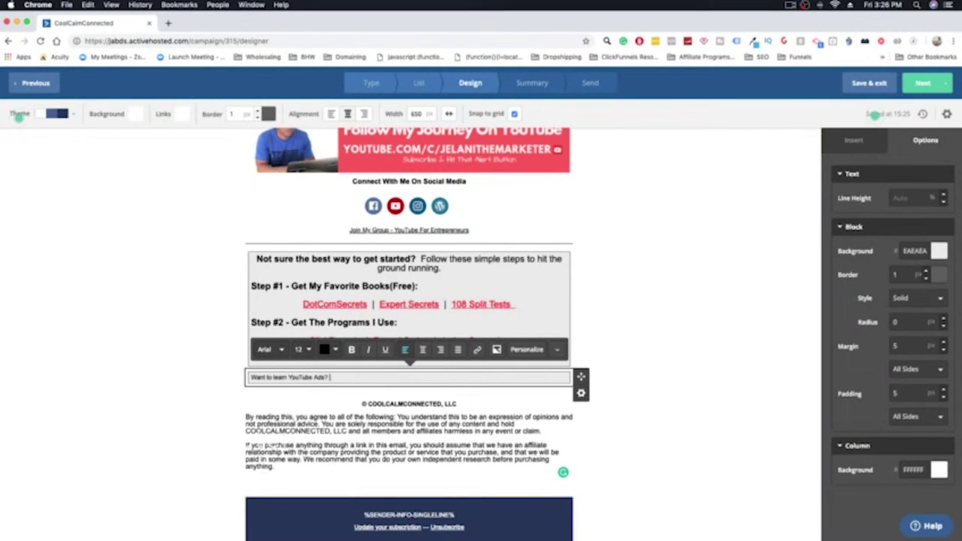
click(423, 350)
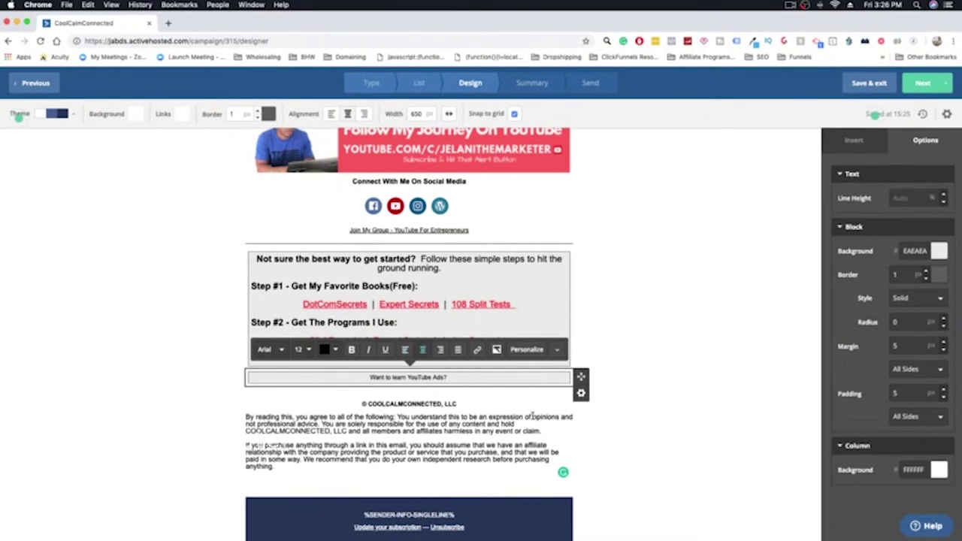
key(Return)
click(405, 350)
text(Step #1: Join The Free Challenge)
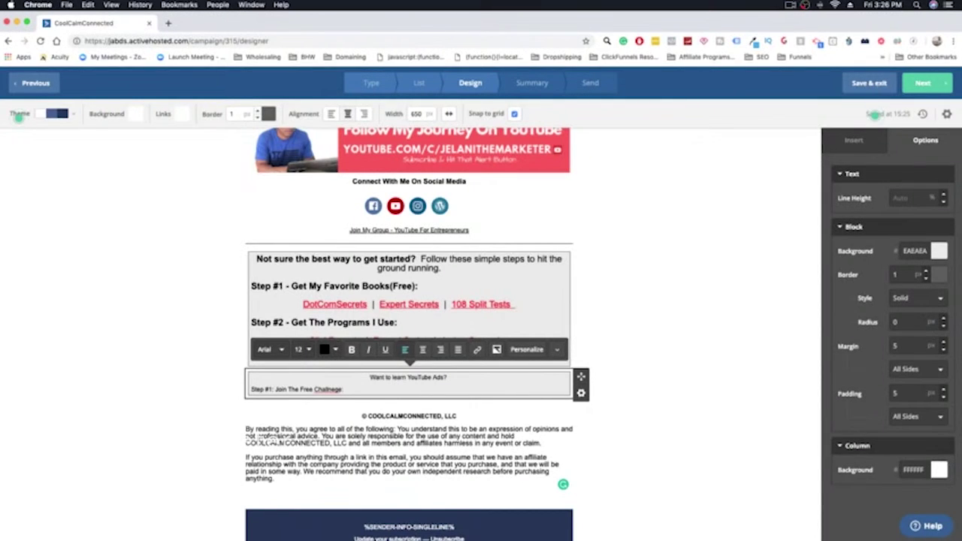
key(Return)
click(422, 350)
text(Enter the chall)
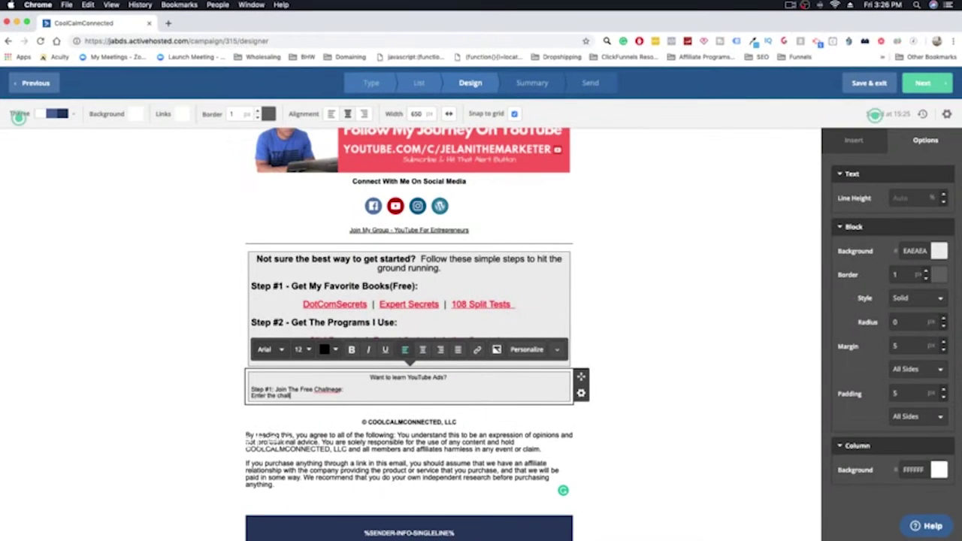
text(enge now)
drag(317, 395, 249, 396)
click(477, 350)
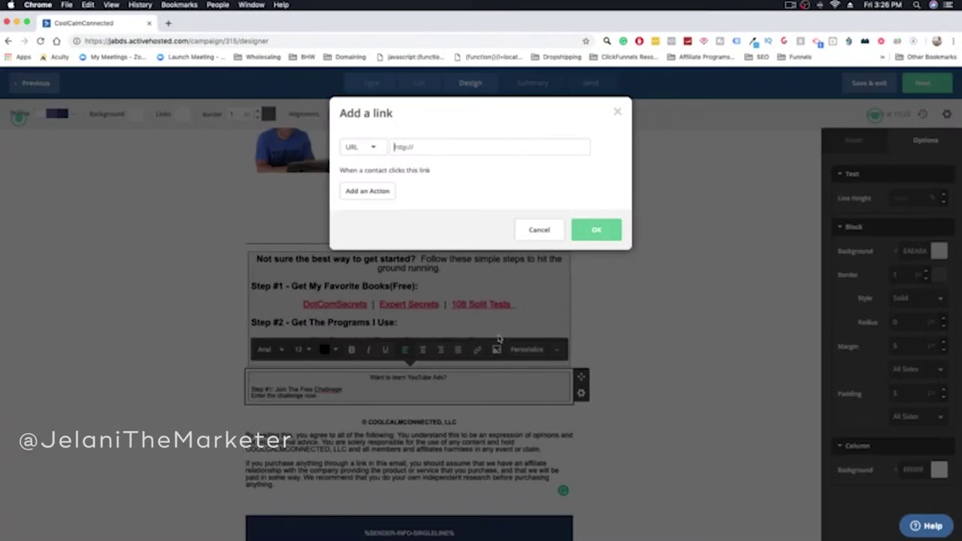
text(https://challenge.com)
Confirm the challenge link and enlarge the 'Want to learn YouTube Ads?' heading to 19.
click(596, 229)
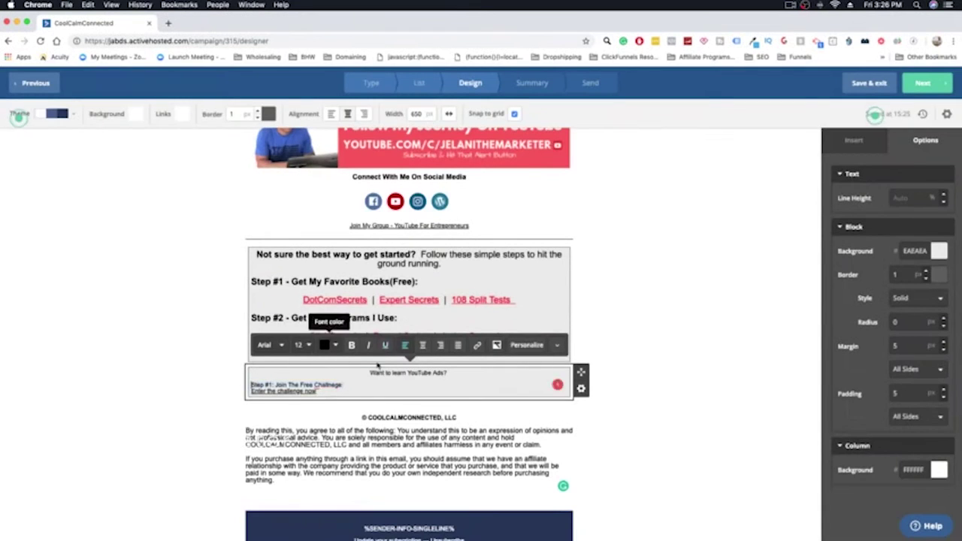
drag(449, 372, 369, 373)
click(303, 345)
click(326, 362)
click(325, 363)
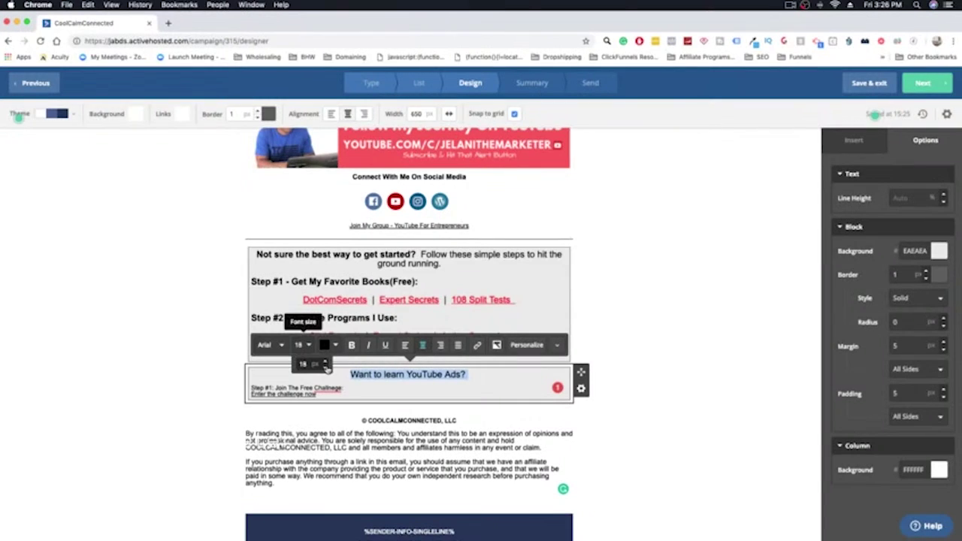
Set the two challenge step lines to size 18 and center them.
drag(343, 391, 257, 385)
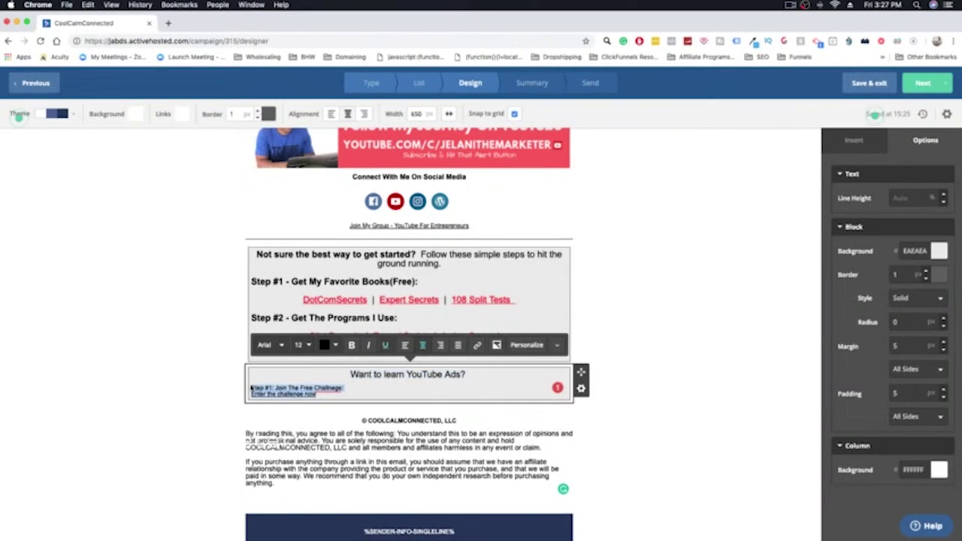
click(302, 345)
click(325, 362)
click(423, 345)
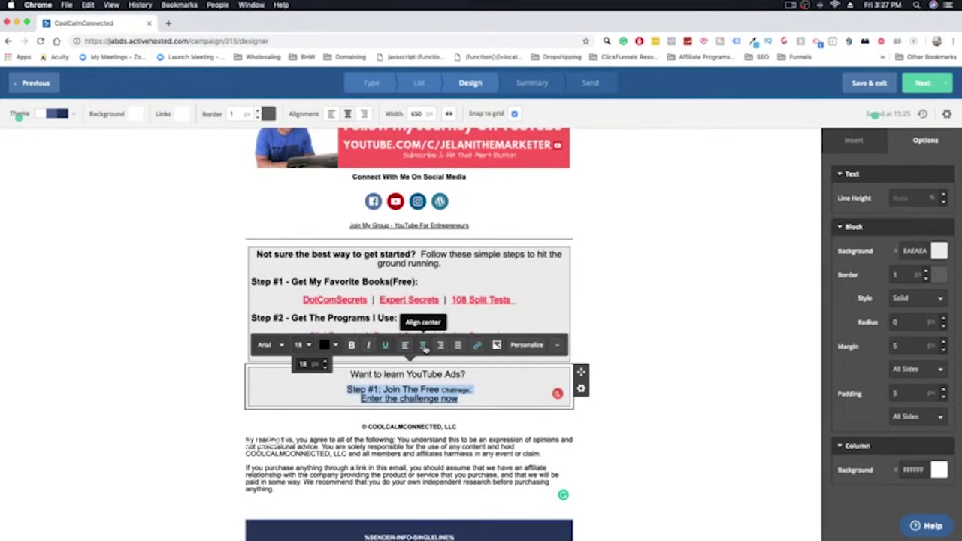
Correct the misspelled 'Challnege' to 'Challenge' using the spelling suggestion.
double_click(455, 390)
right_click(460, 390)
click(461, 303)
click(307, 345)
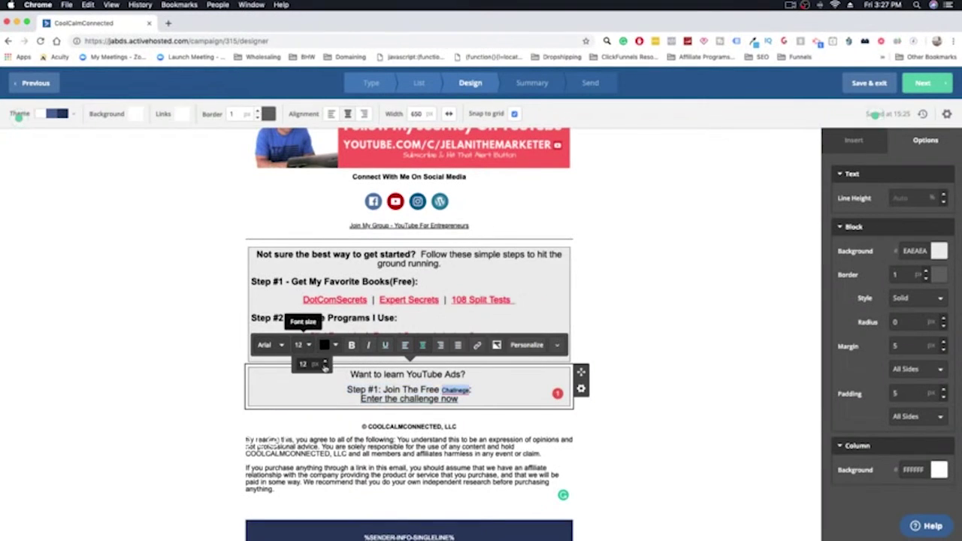
click(455, 390)
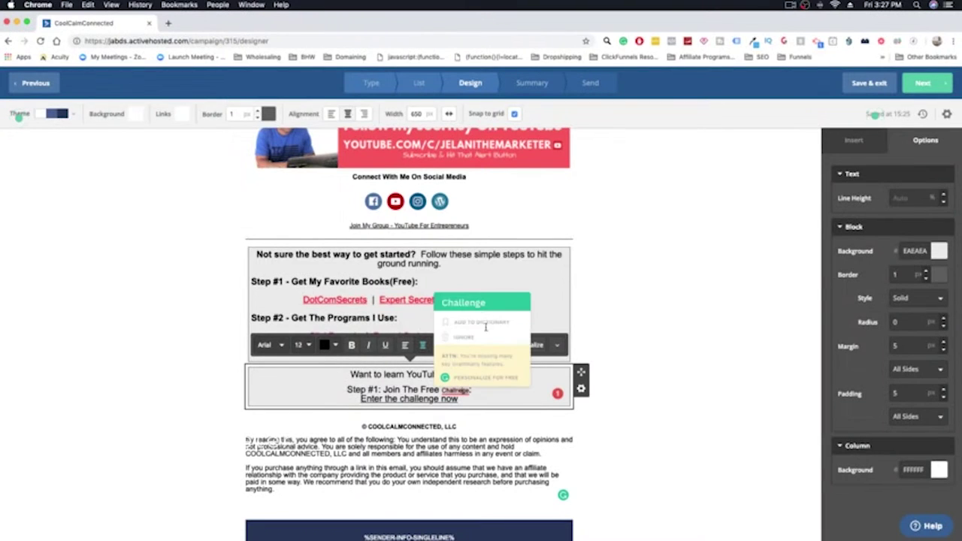
click(480, 305)
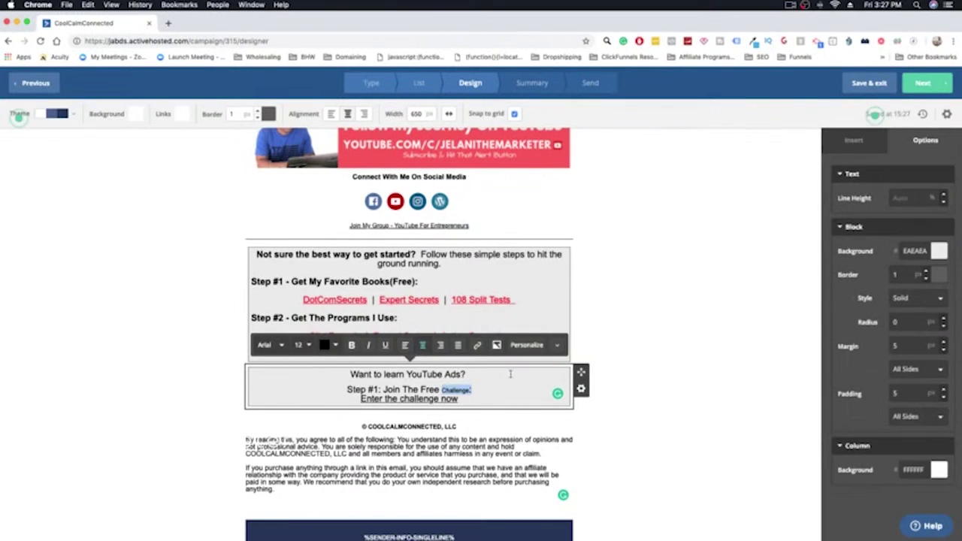
click(478, 346)
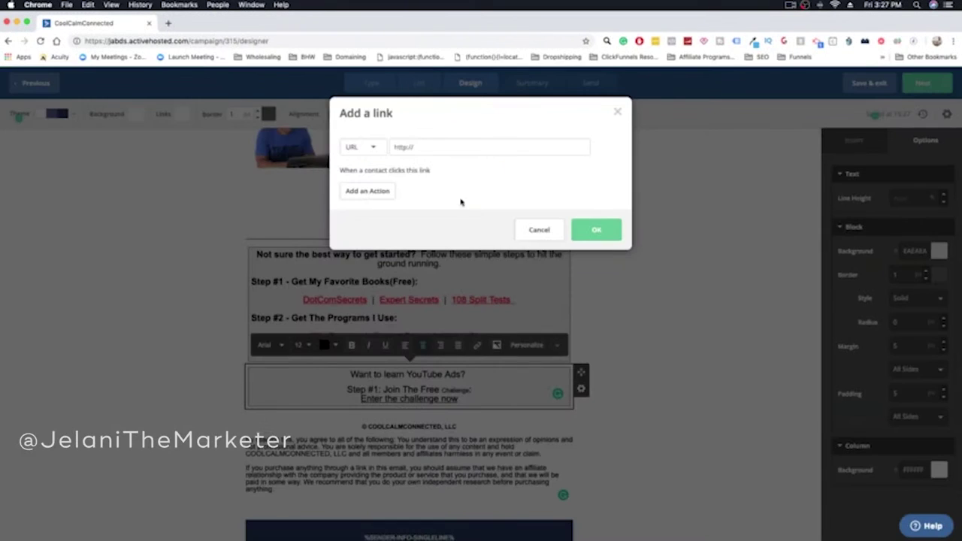
click(538, 230)
Raise the word 'Challenge:' to size 18 to match the rest of the line.
drag(450, 391, 440, 391)
click(305, 351)
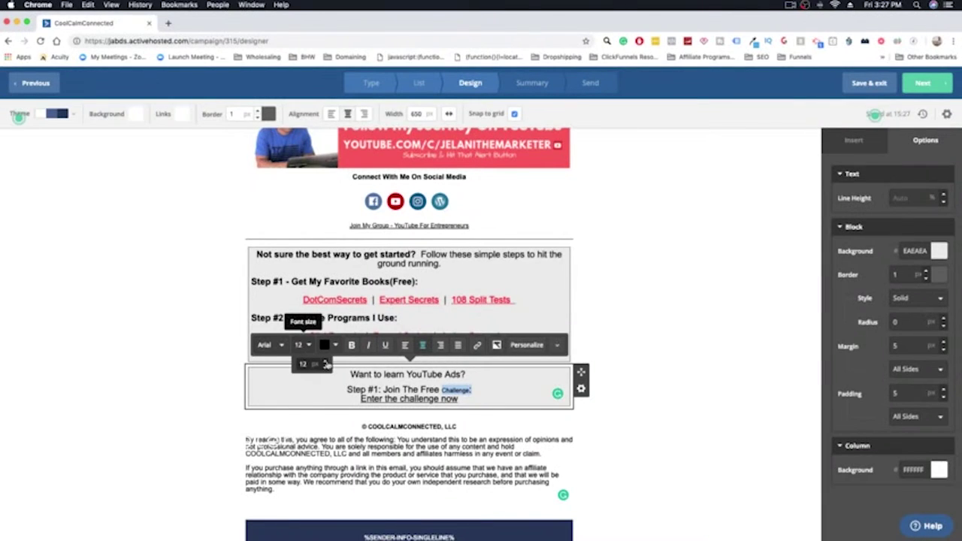
click(326, 362)
click(326, 361)
click(326, 364)
click(519, 389)
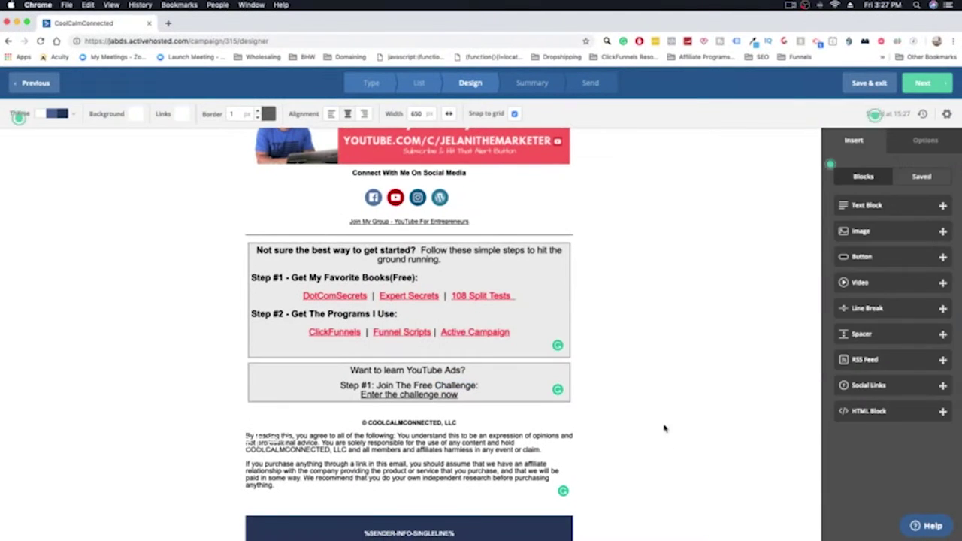
Give the YouTube Ads challenge block a soft red background.
click(539, 379)
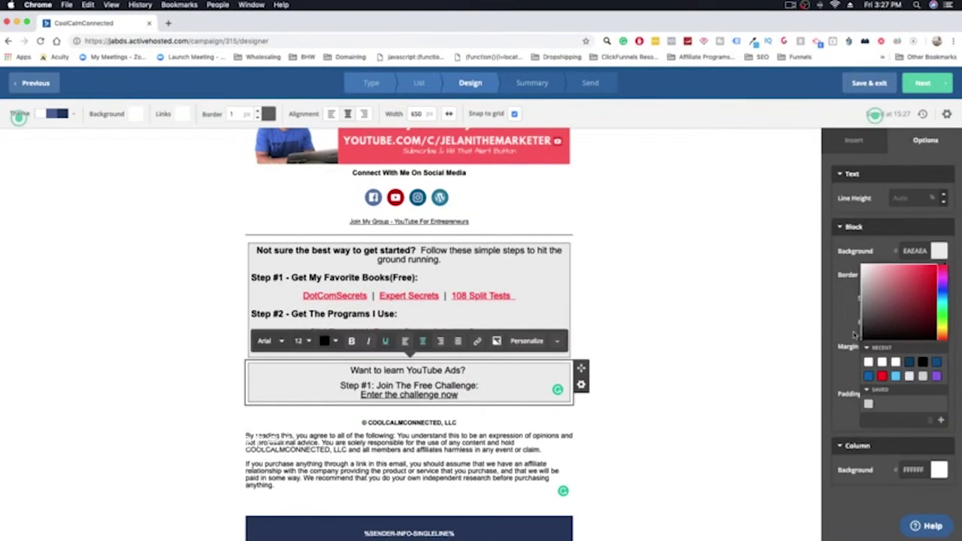
click(937, 257)
click(882, 376)
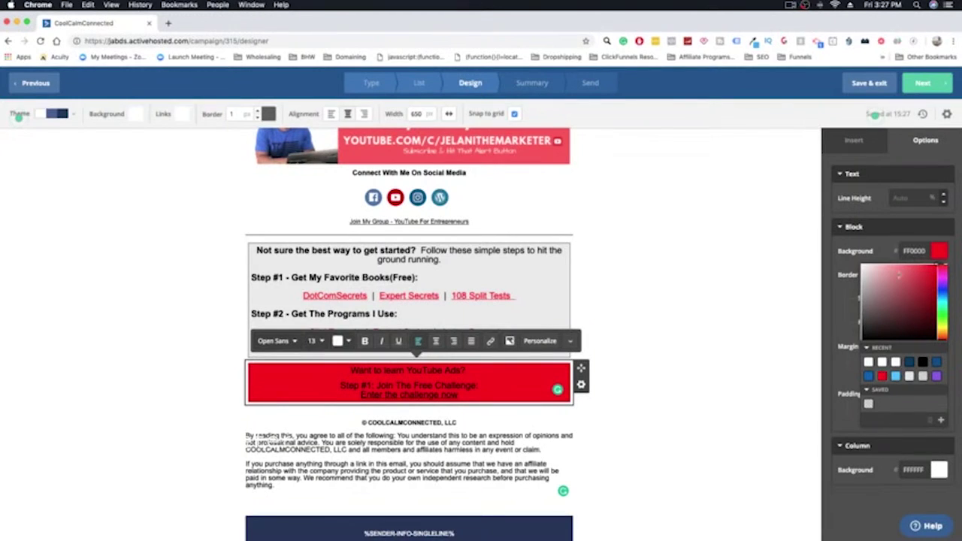
drag(922, 268, 914, 262)
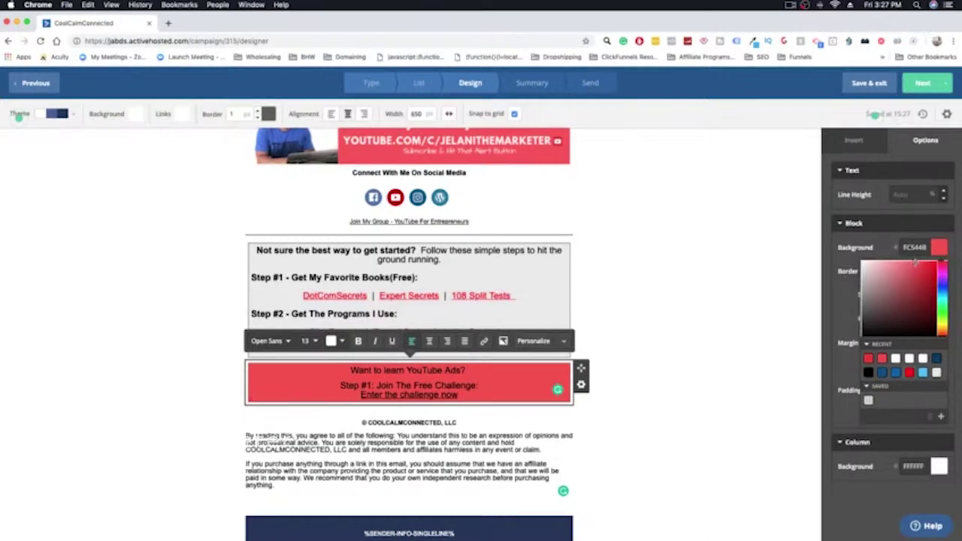
click(668, 340)
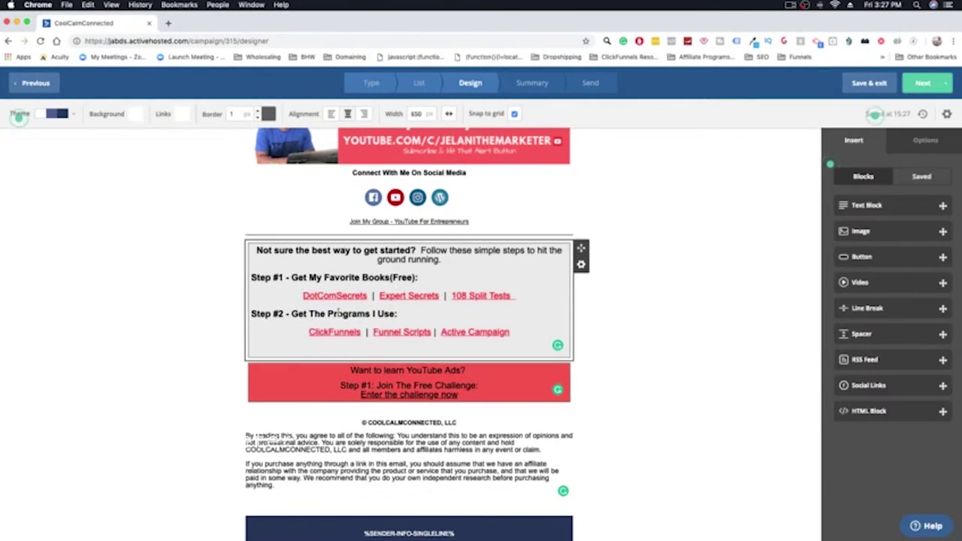
Make all the text in the red block white.
click(518, 287)
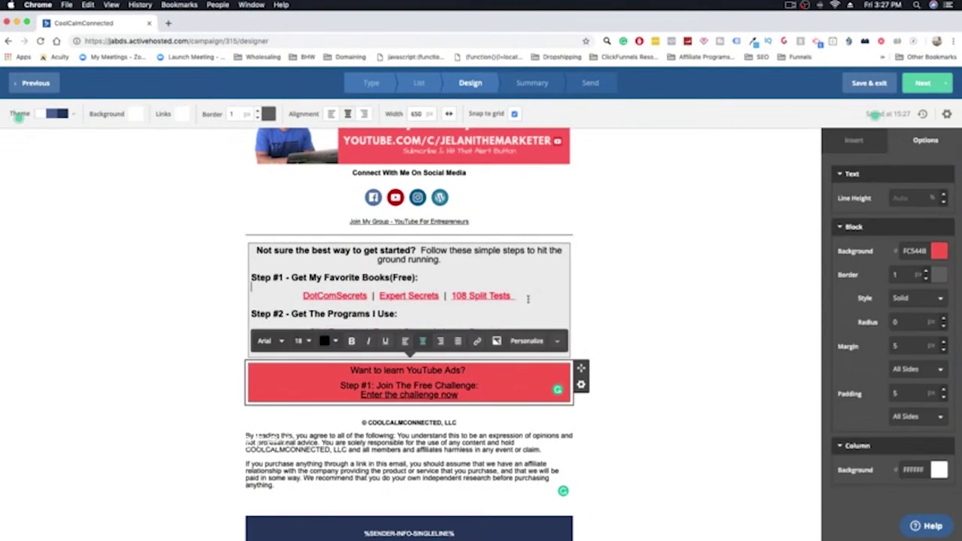
click(532, 319)
click(625, 349)
click(502, 389)
drag(502, 388, 347, 369)
click(331, 342)
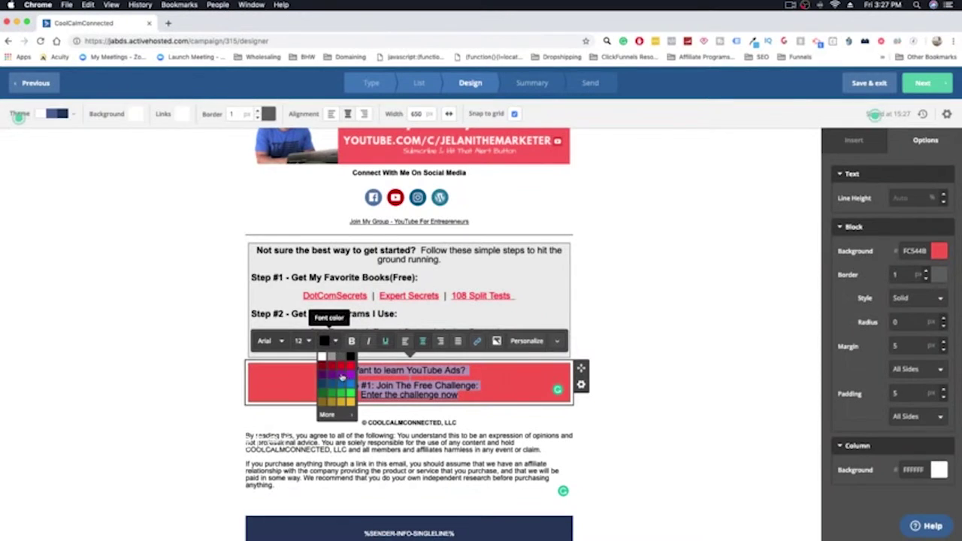
click(323, 359)
click(710, 437)
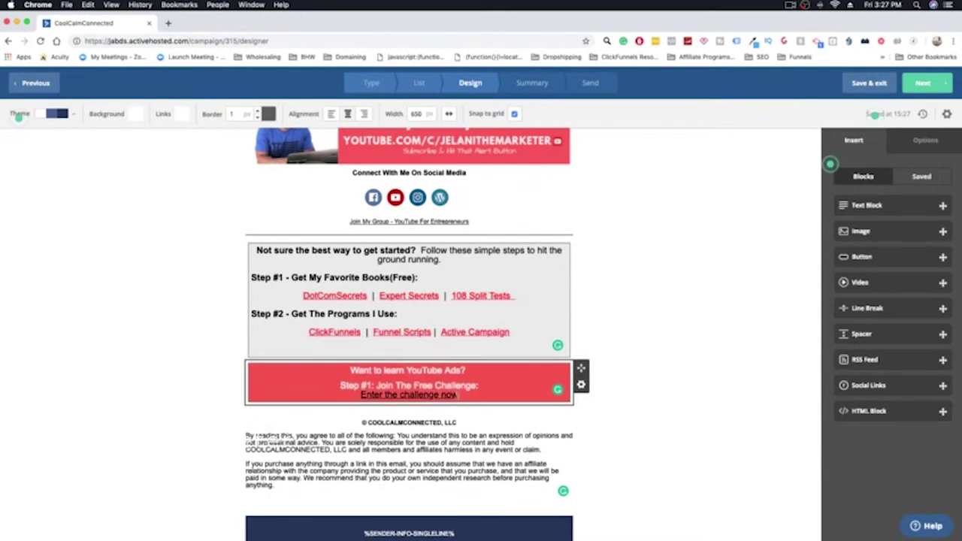
Make the 'Enter the challenge now' link text white as well.
click(358, 390)
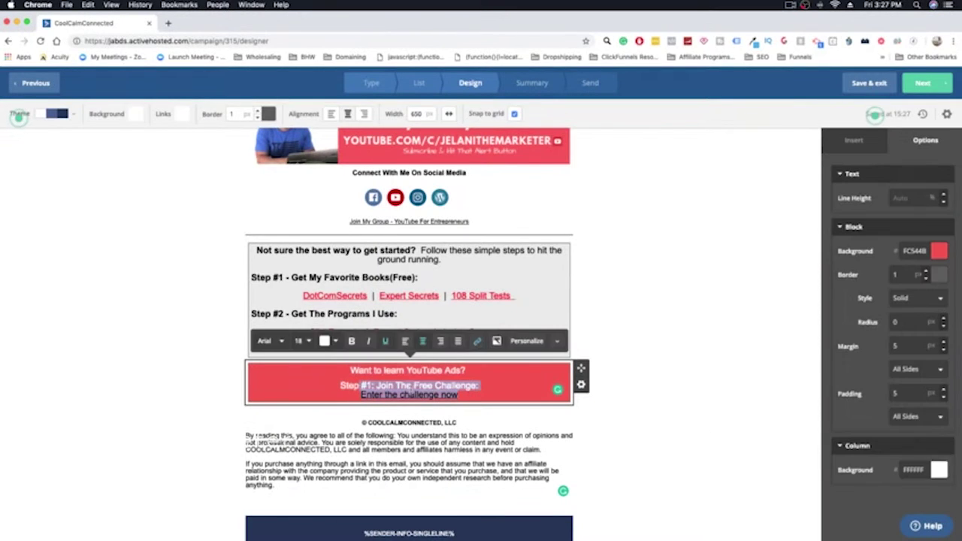
drag(419, 394, 360, 394)
click(332, 341)
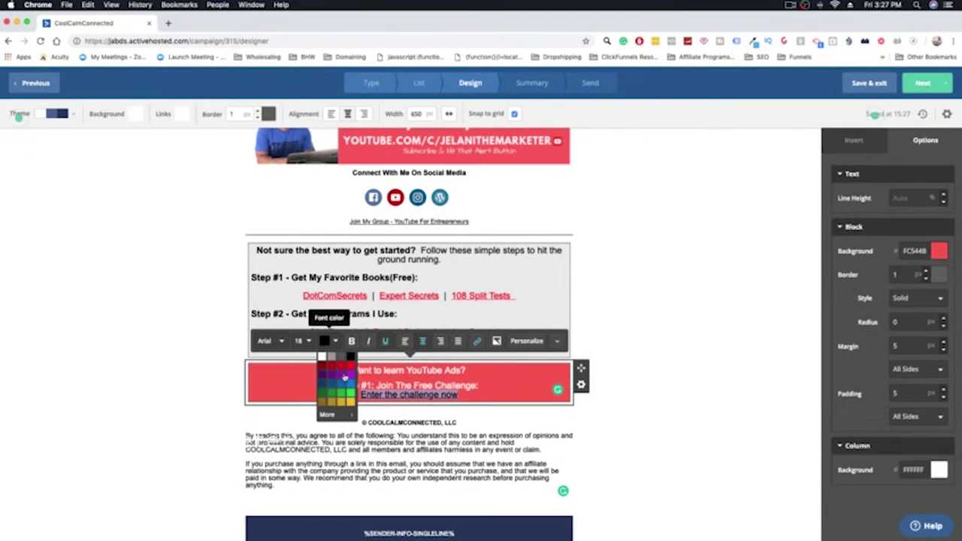
click(323, 359)
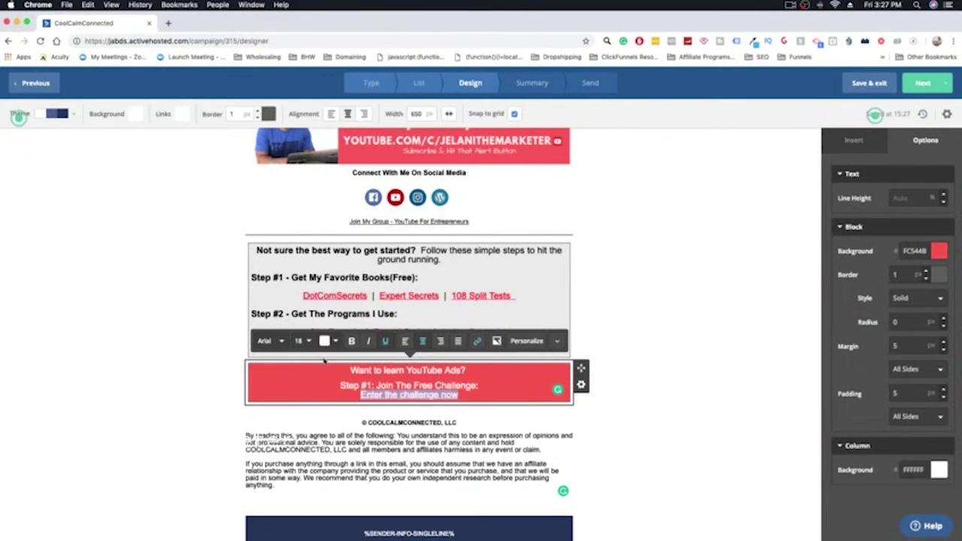
click(616, 446)
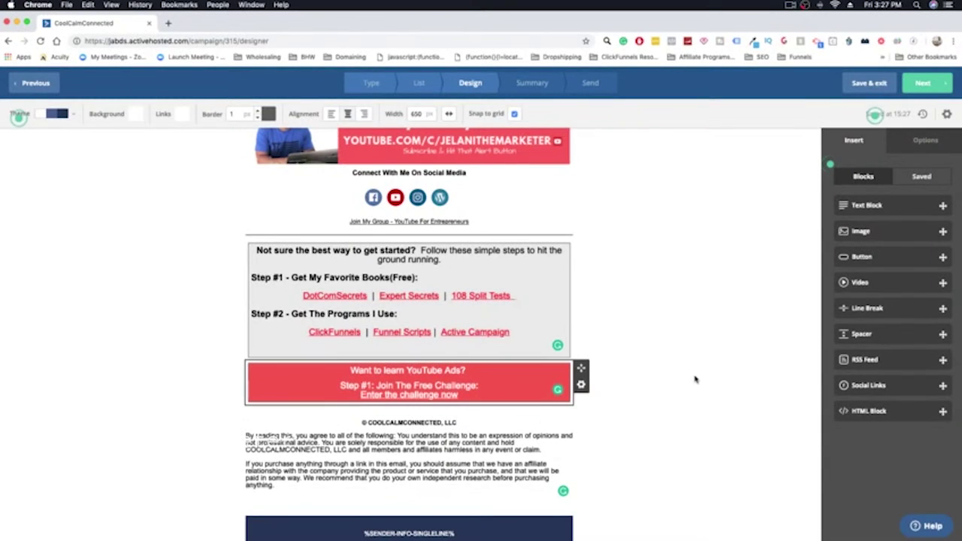
Review the finished red block and its 'Want to learn YouTube Ads?' headline.
click(508, 394)
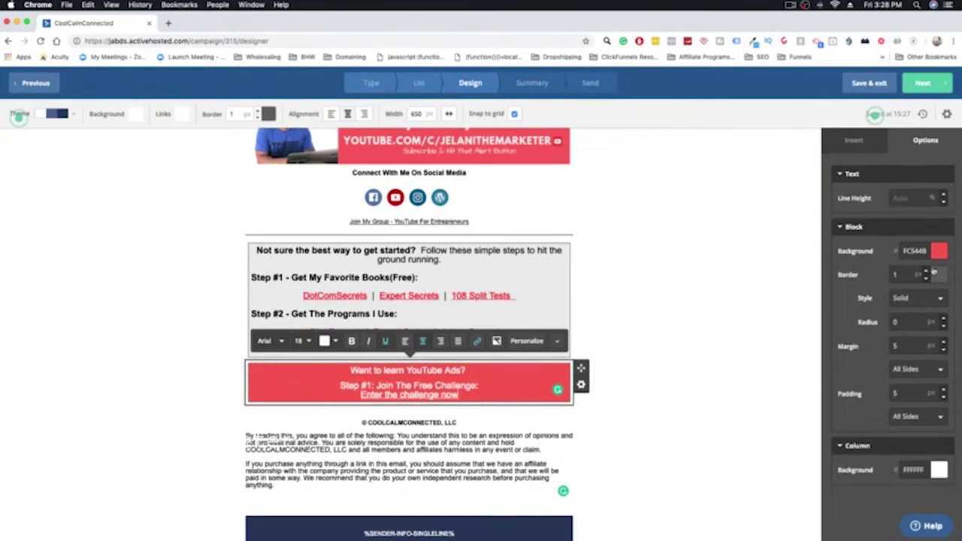
click(725, 350)
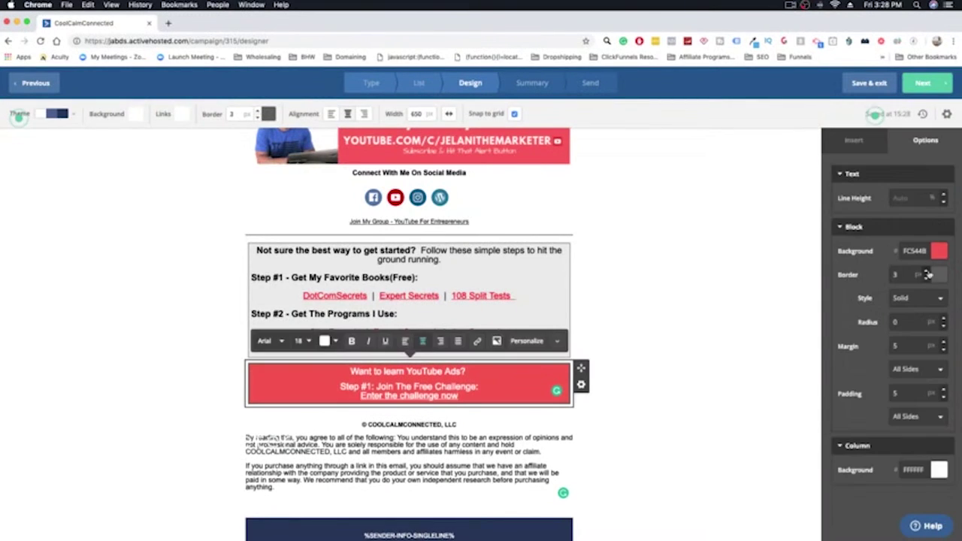
click(661, 342)
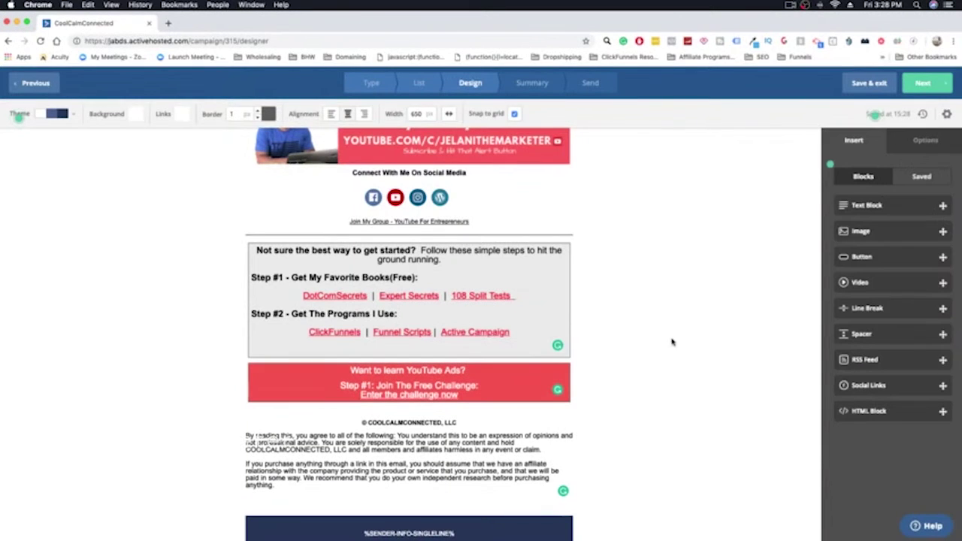
drag(468, 371, 354, 371)
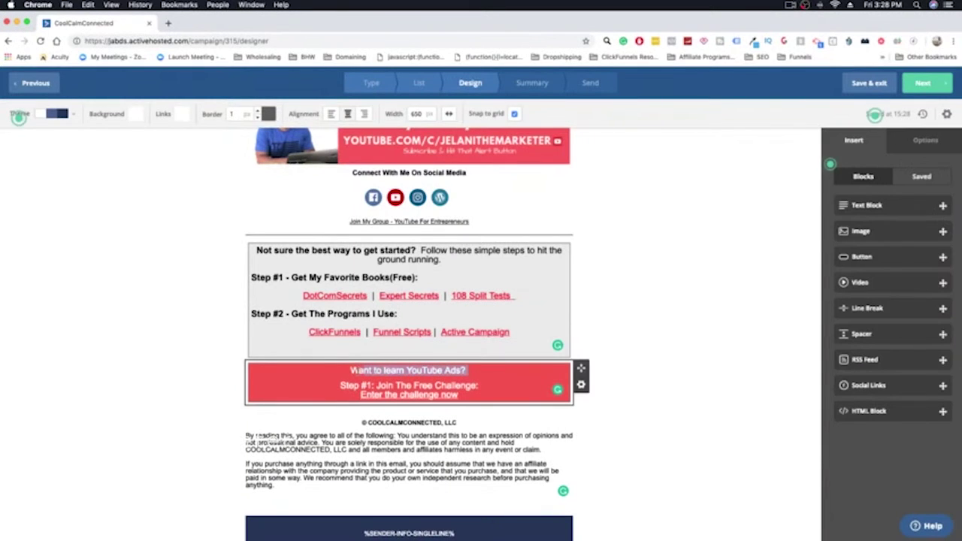
click(496, 386)
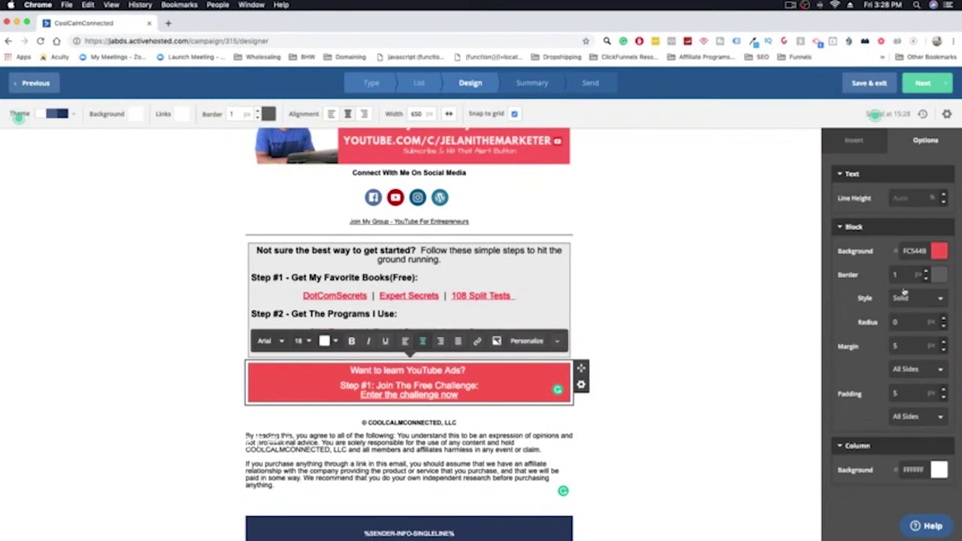
click(689, 419)
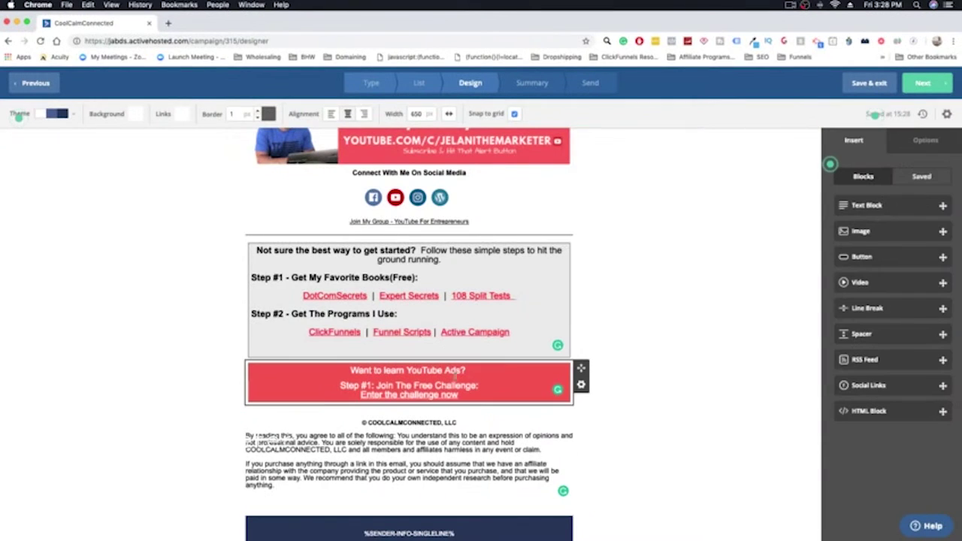
Open the red block's options, then briefly inspect the disclaimer footer text below it.
click(581, 385)
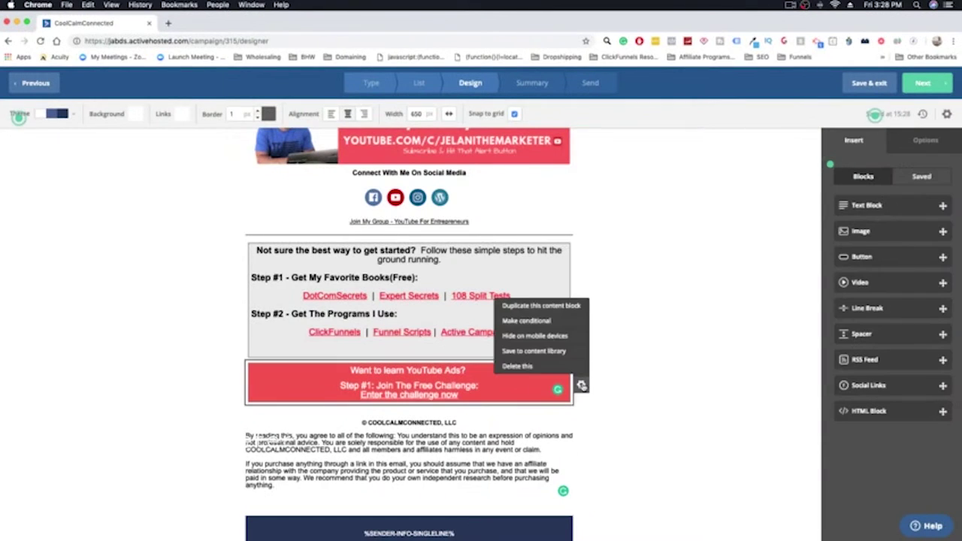
scroll(626, 383, down, 3)
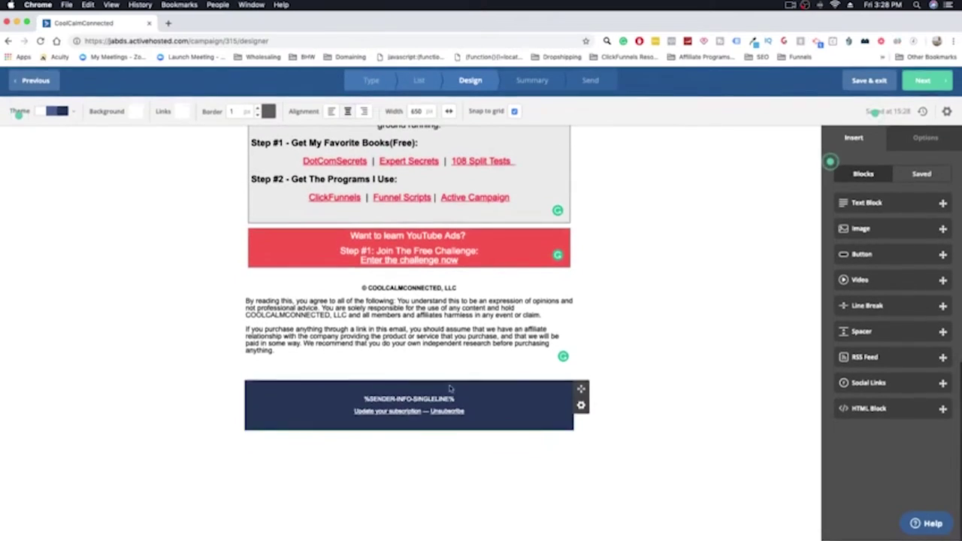
mouse_move(409, 458)
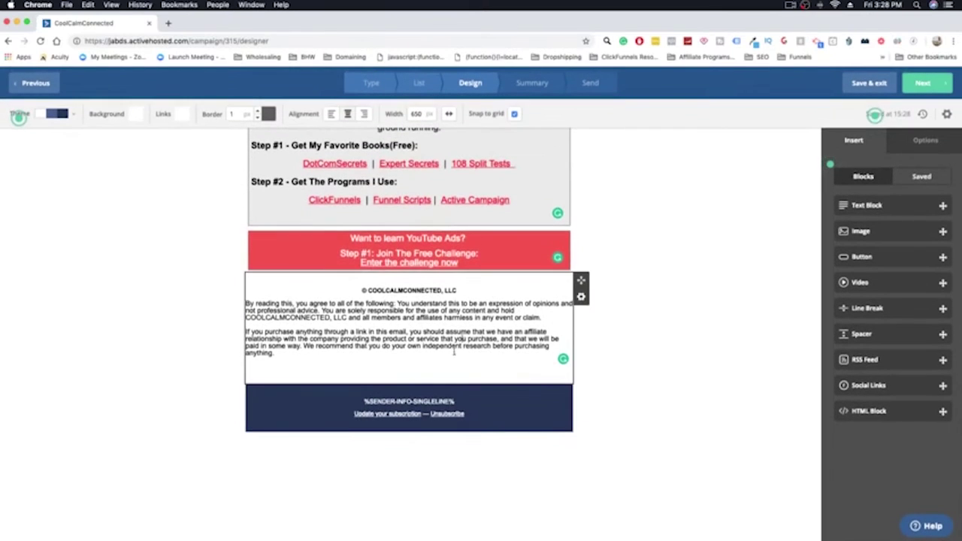
click(440, 354)
drag(299, 372, 308, 311)
click(308, 314)
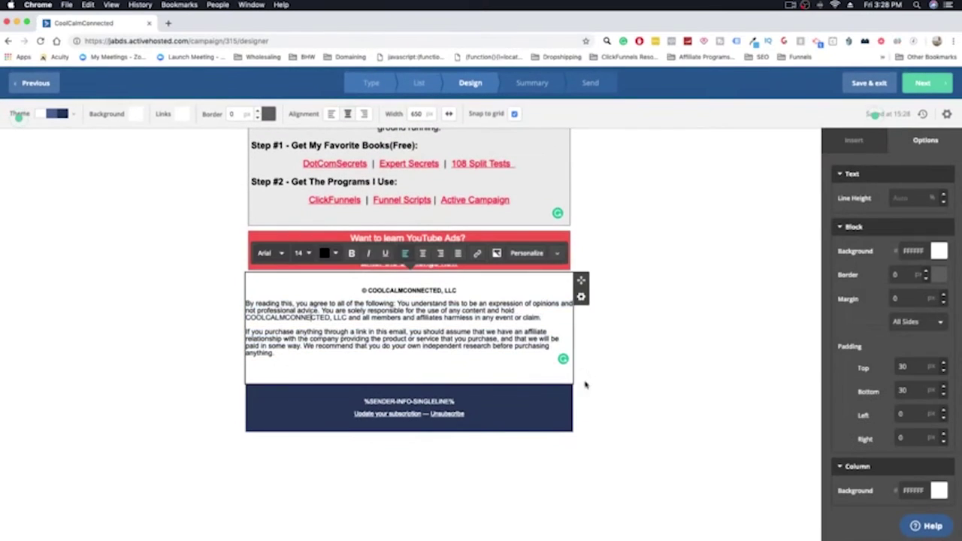
click(657, 375)
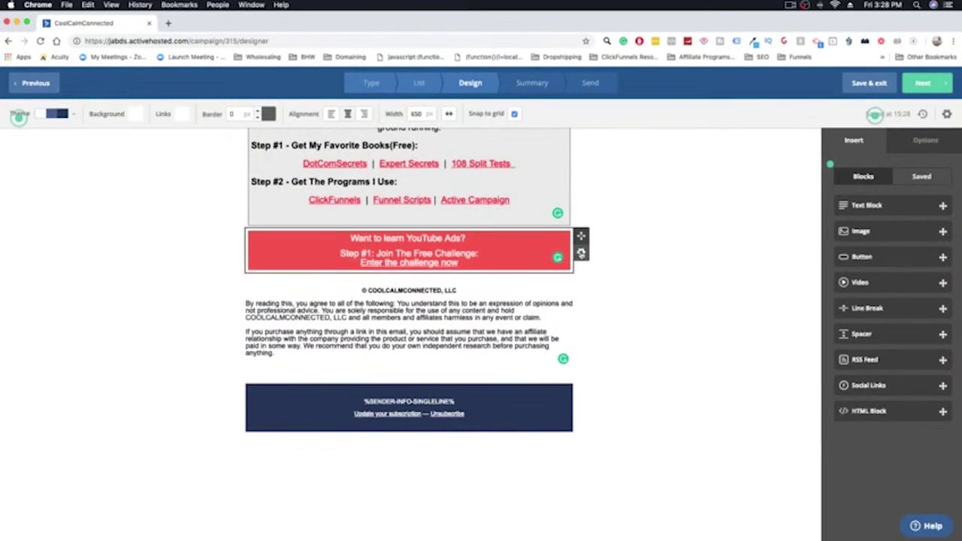
Delete the red 'Want to learn YouTube Ads?' block and confirm the deletion.
click(581, 253)
click(526, 234)
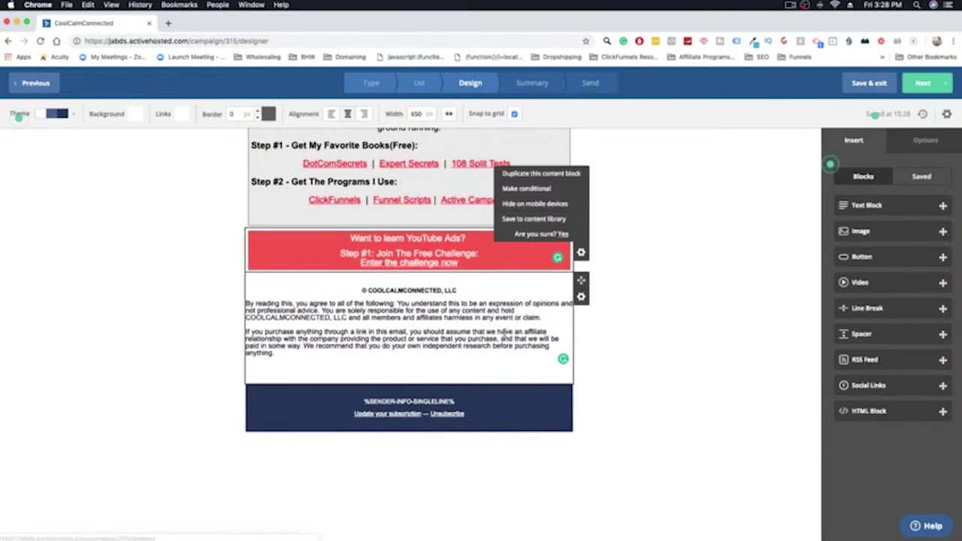
click(562, 235)
scroll(613, 304, up, 5)
scroll(612, 308, up, 5)
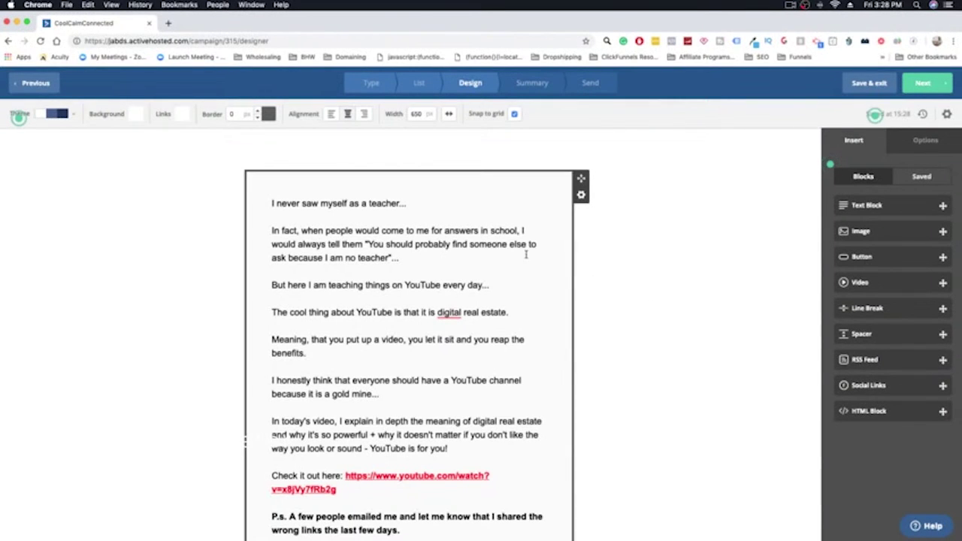
scroll(526, 254, down, 5)
scroll(526, 254, down, 5)
scroll(488, 298, up, 2)
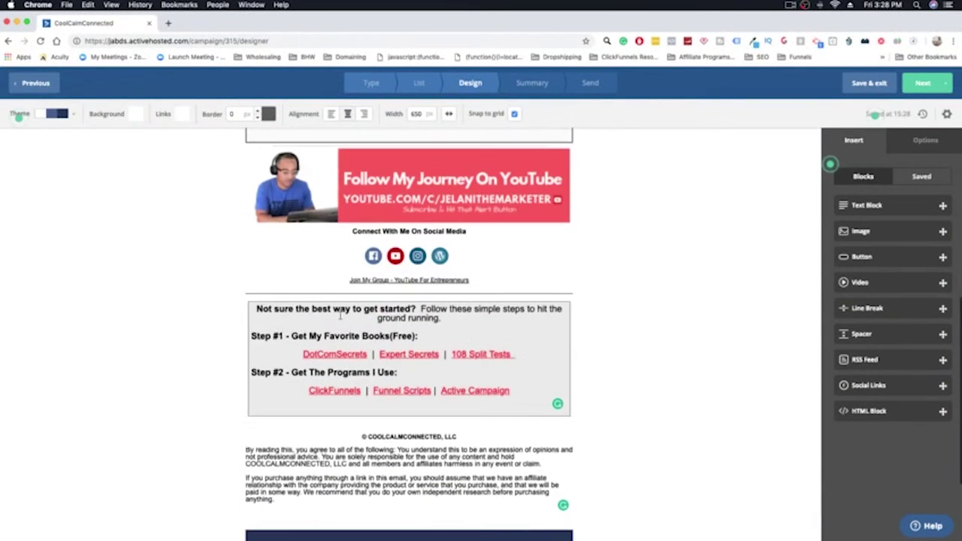
mouse_move(408, 185)
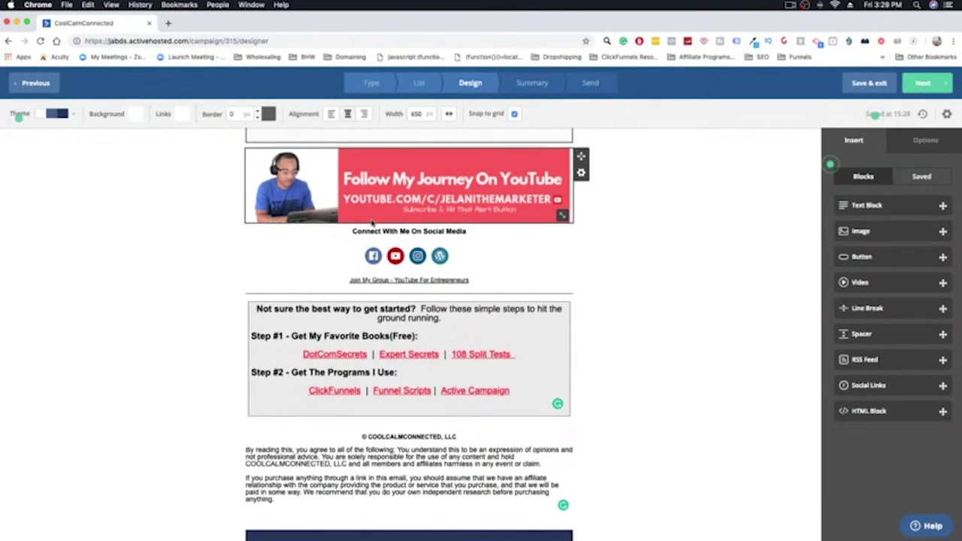
Open and close the email campaign settings.
click(947, 113)
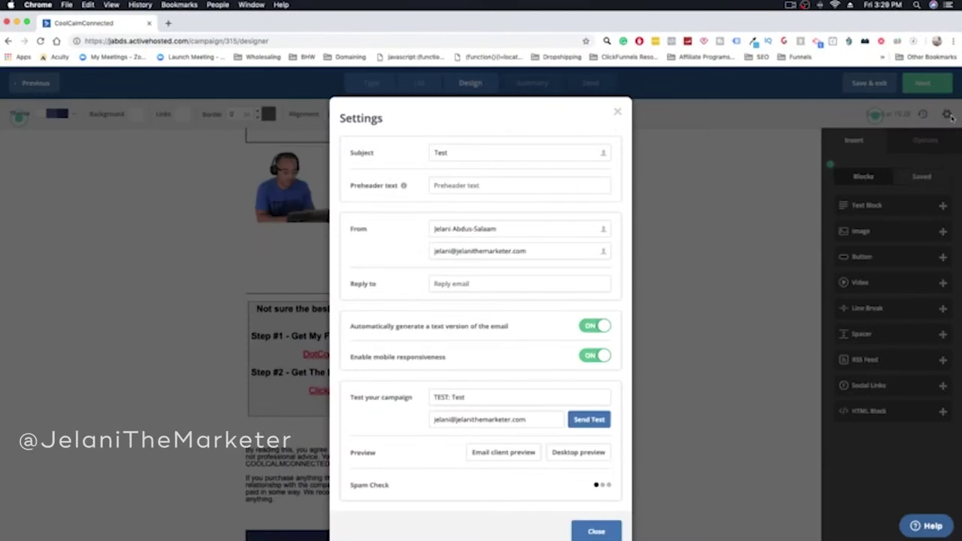
click(617, 112)
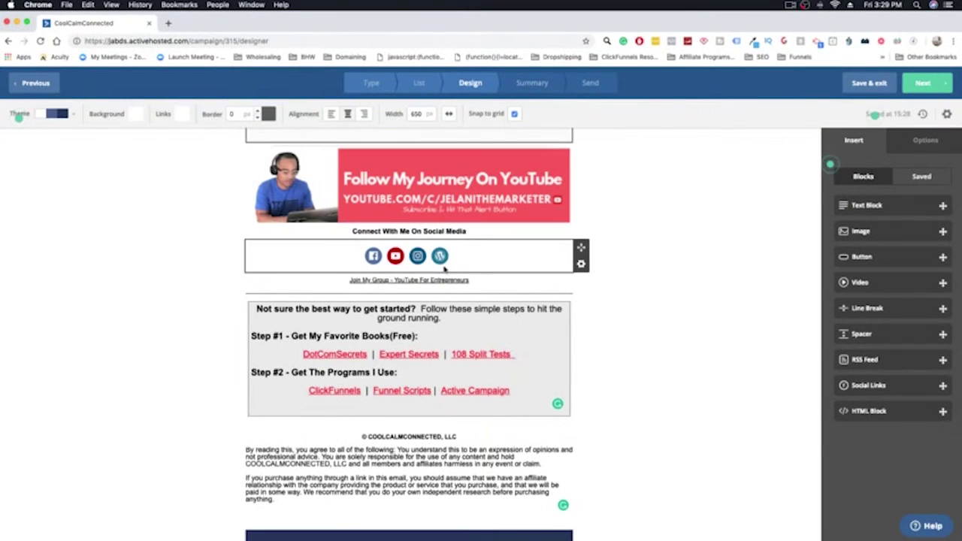
scroll(430, 265, down, 2)
scroll(406, 316, up, 3)
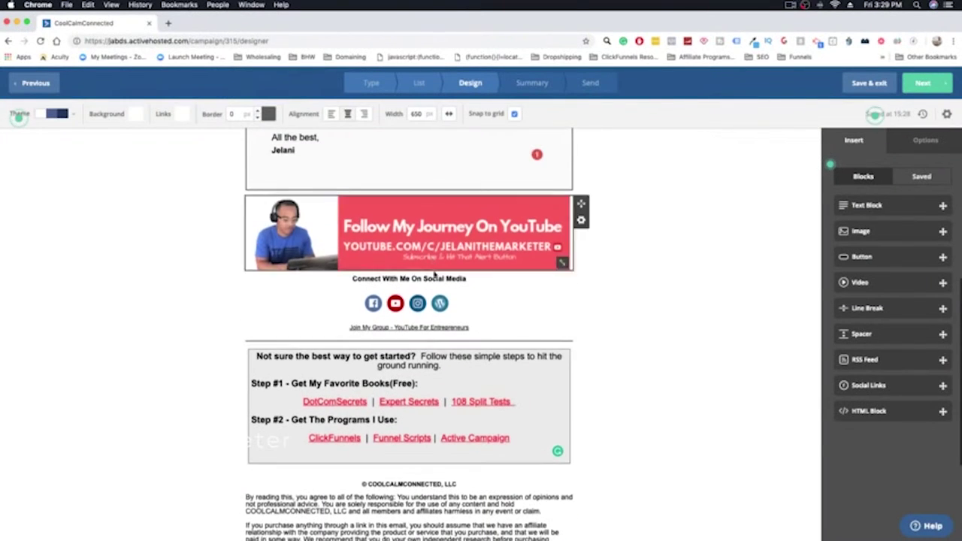
Select the social media icons block to show its options: icon size 34, spacing 10.
click(388, 328)
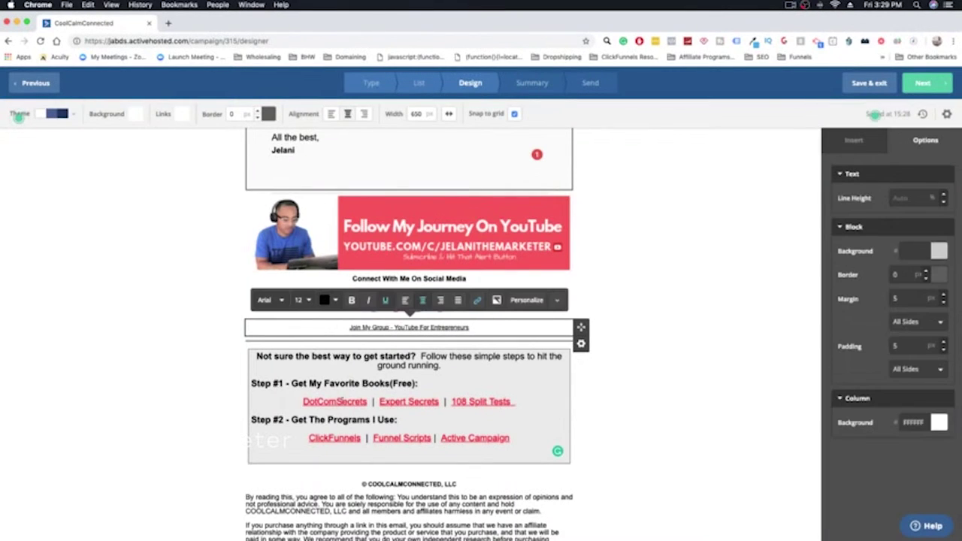
scroll(462, 409, down, 1)
click(644, 397)
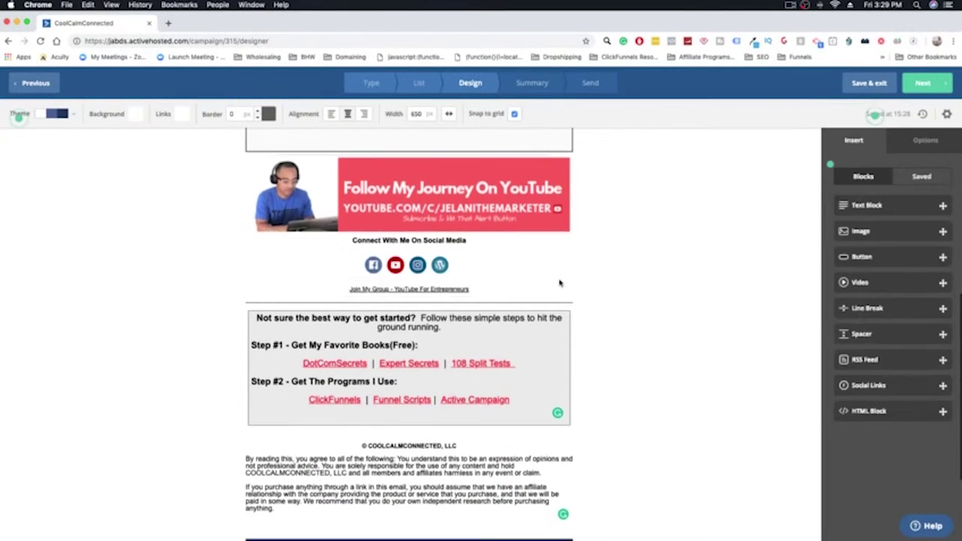
click(400, 271)
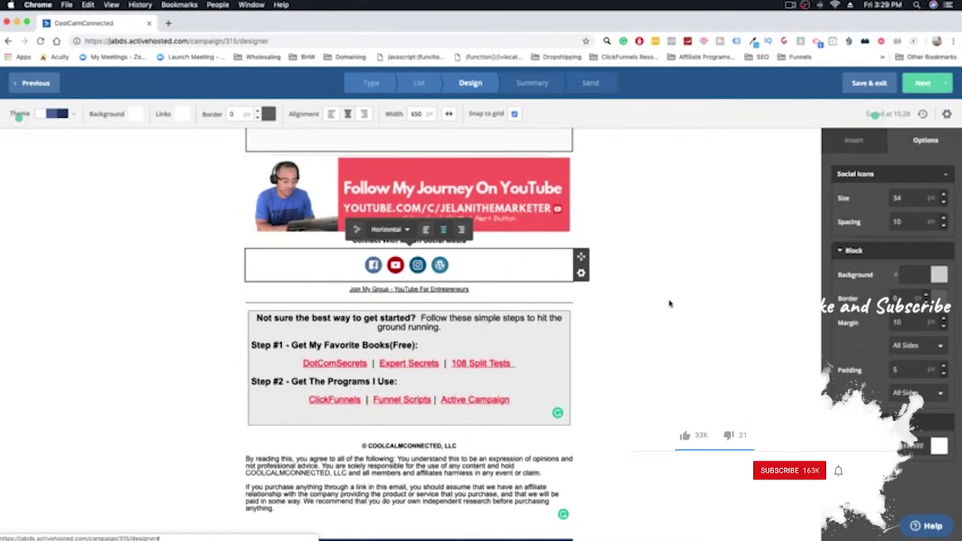